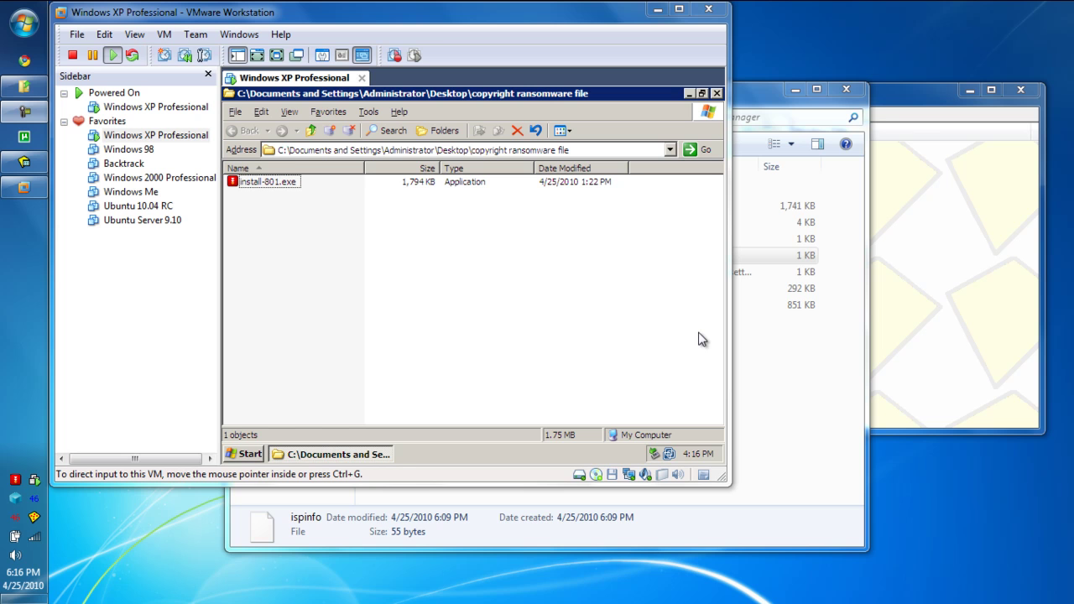
- Bring the APManager folder window to the front
click(767, 381)
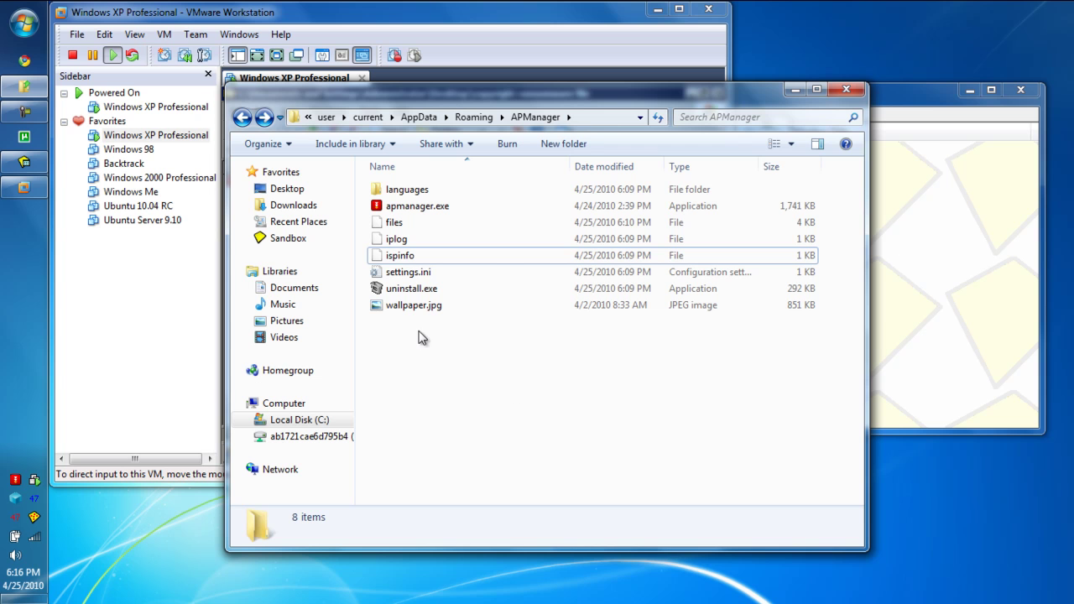
- Open settings.ini in Notepad, review its afid, license and wallpaper entries, and close it
double_click(406, 273)
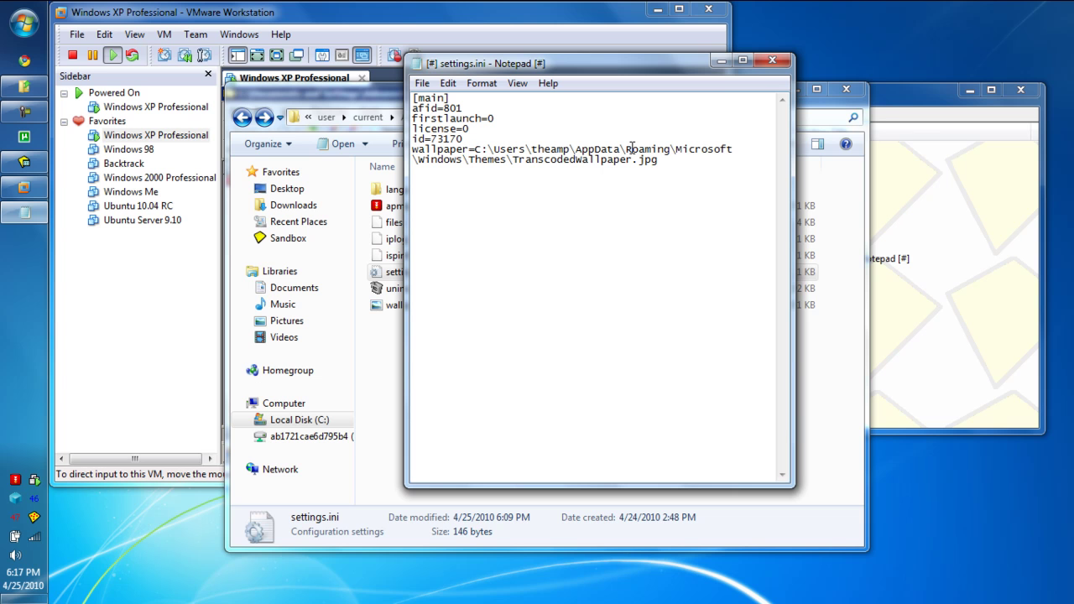
click(777, 62)
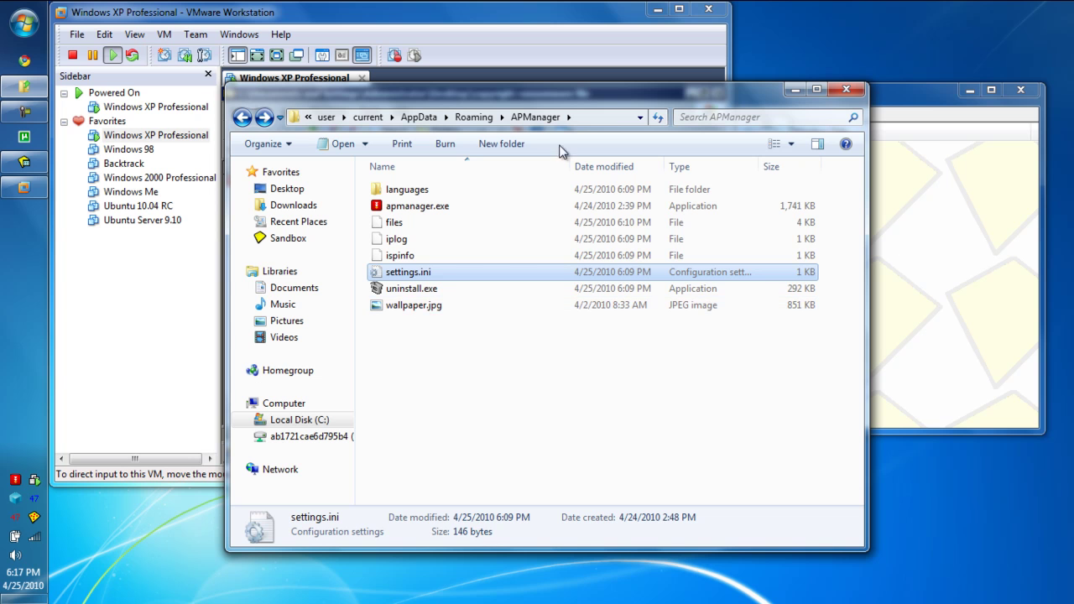
- Switch the VM to full screen and browse to C:\Documents and Settings\Administrator\Application Data
click(851, 96)
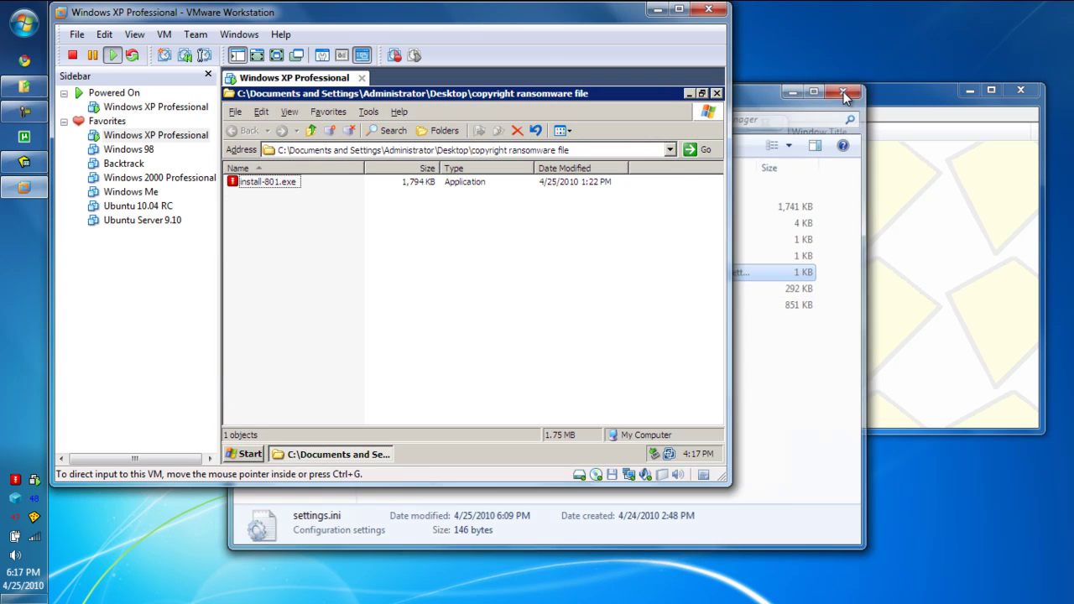
click(257, 55)
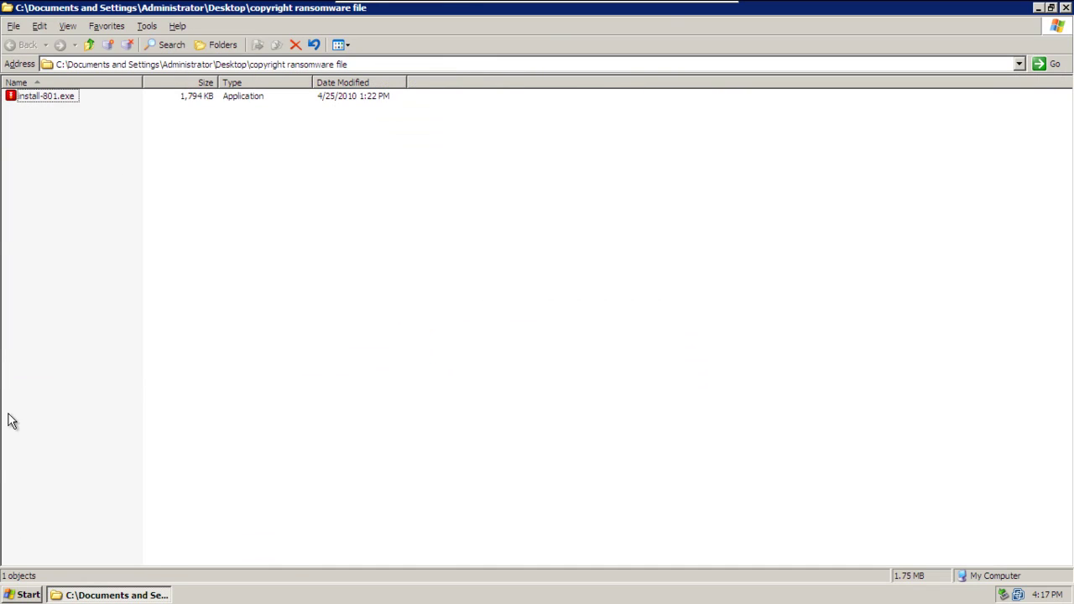
click(20, 595)
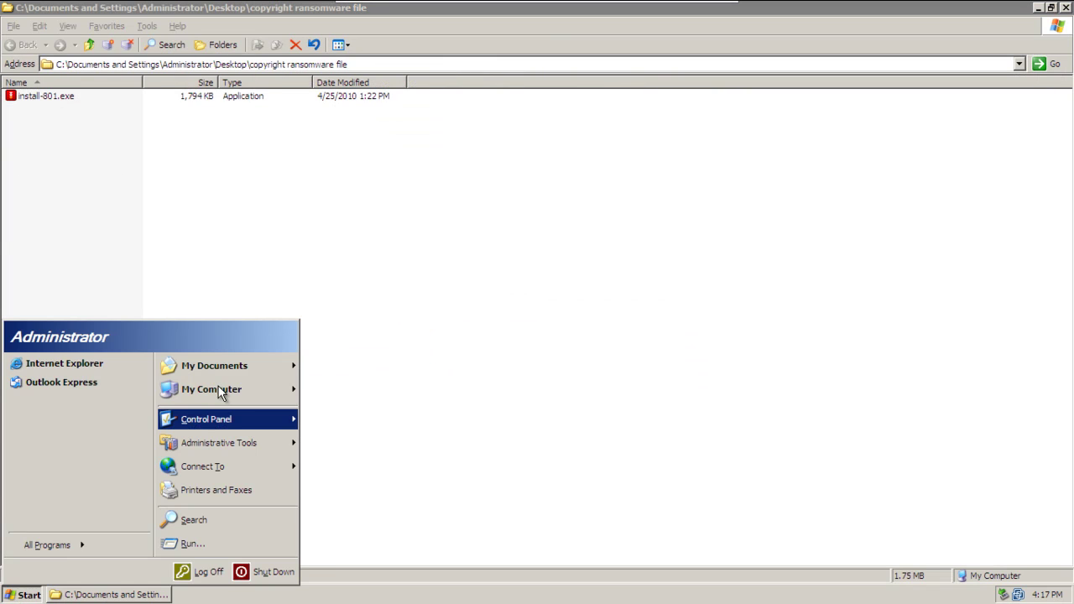
mouse_move(211, 389)
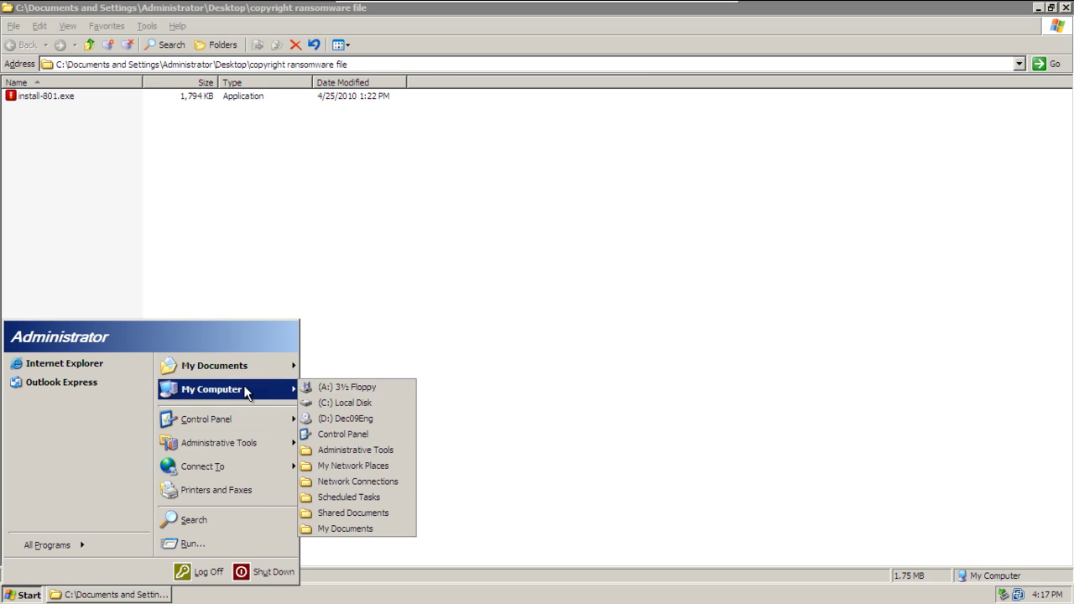
click(331, 400)
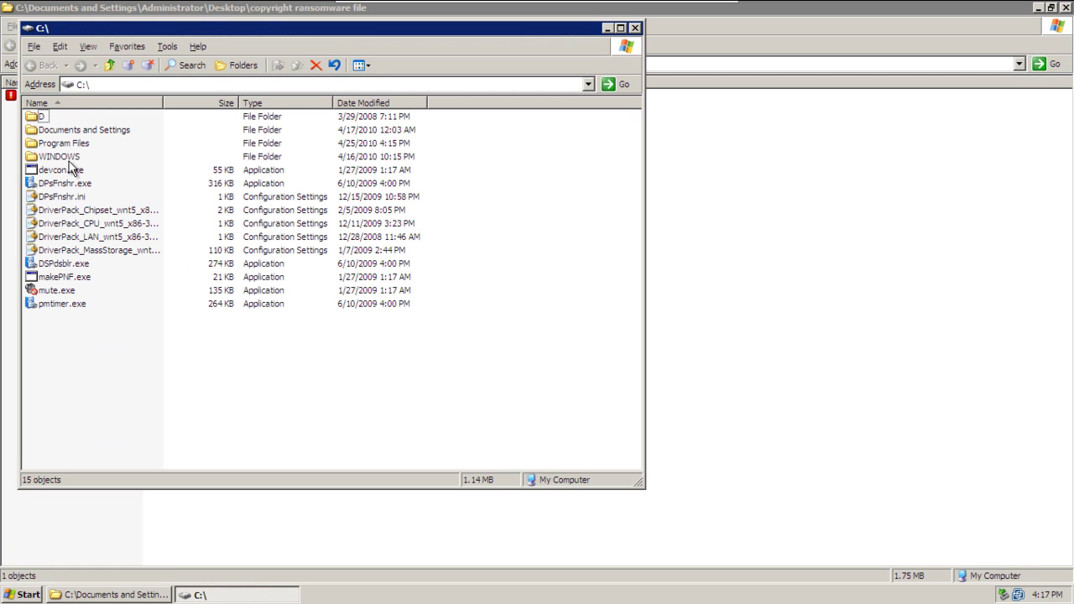
double_click(77, 130)
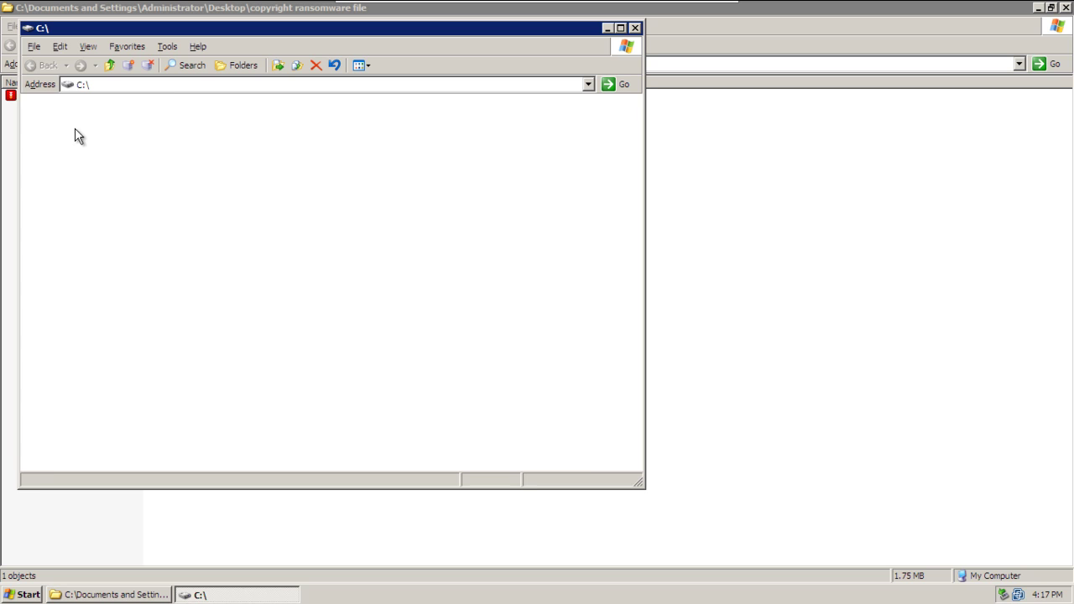
double_click(67, 120)
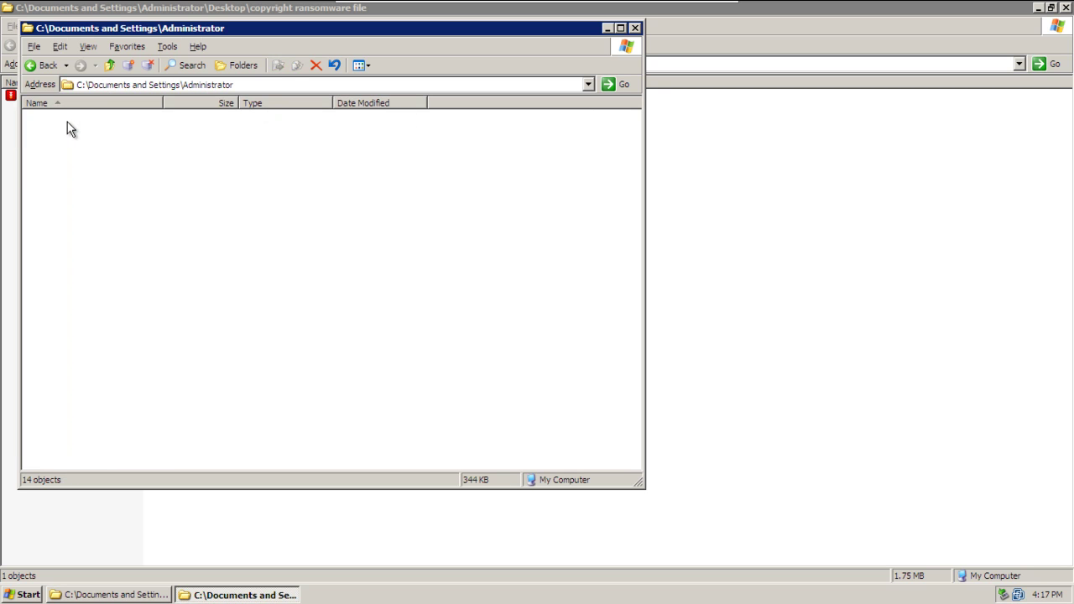
double_click(65, 122)
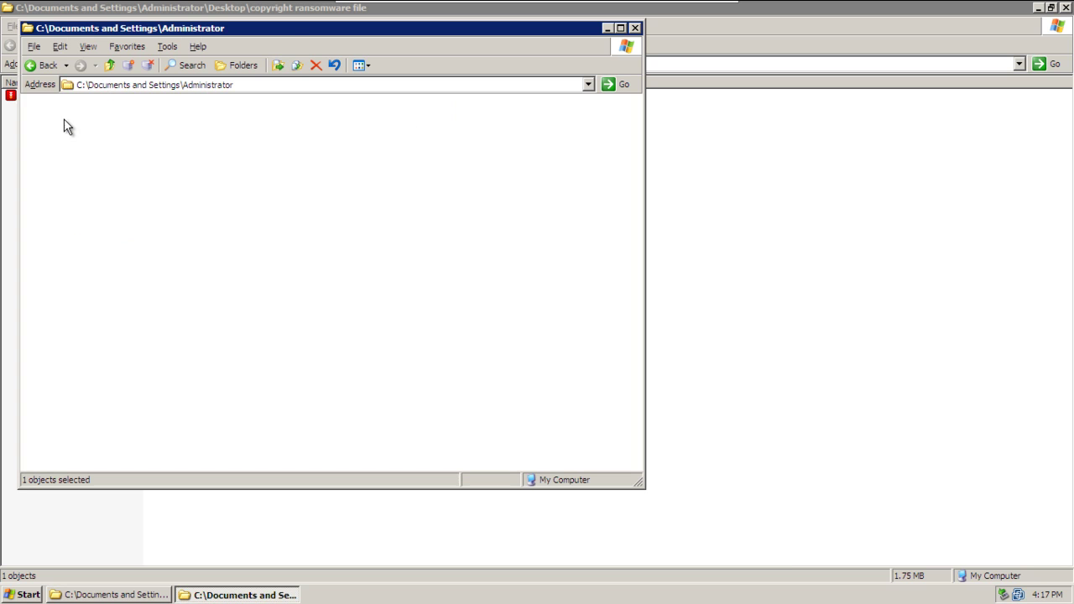
- Arrange the windows and run install-801.exe from the copyright ransomware file folder
click(64, 122)
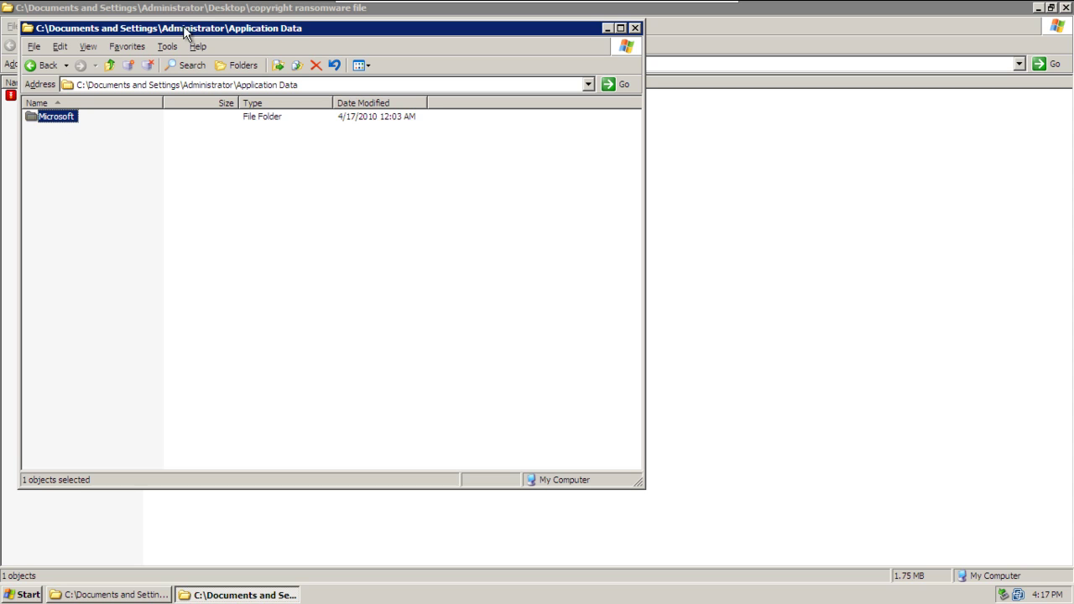
mouse_move(183, 26)
mouse_down()
mouse_move(681, 190)
mouse_move(551, 70)
mouse_up()
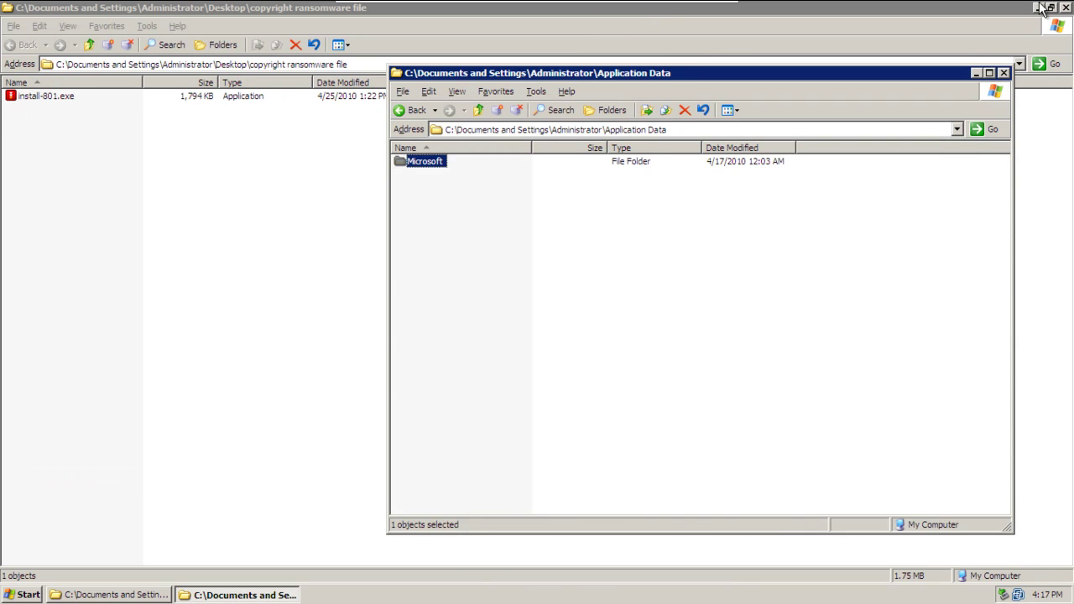
click(1038, 7)
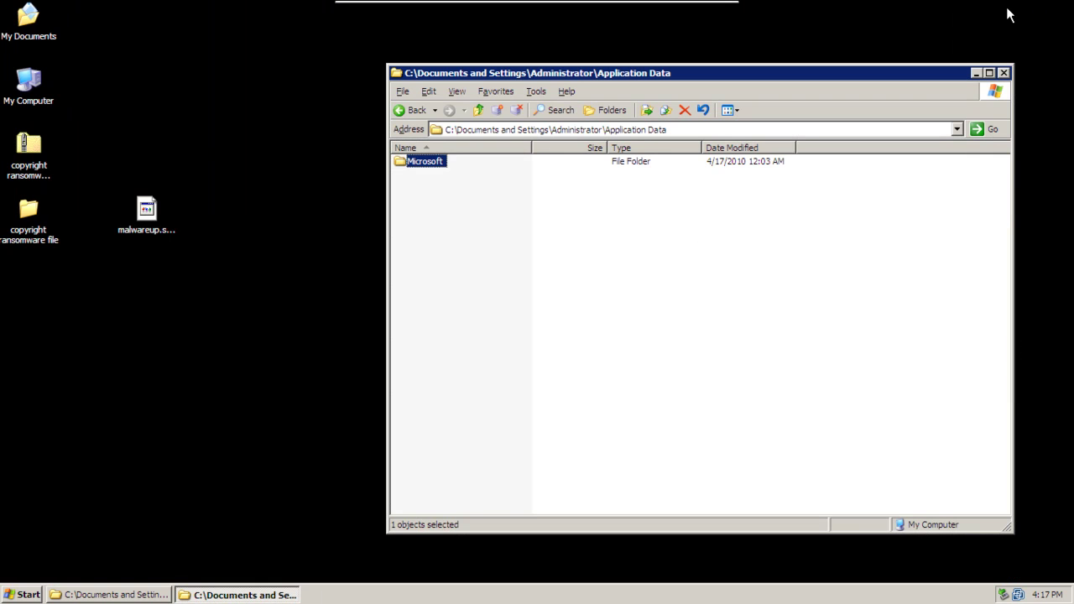
click(146, 210)
click(168, 595)
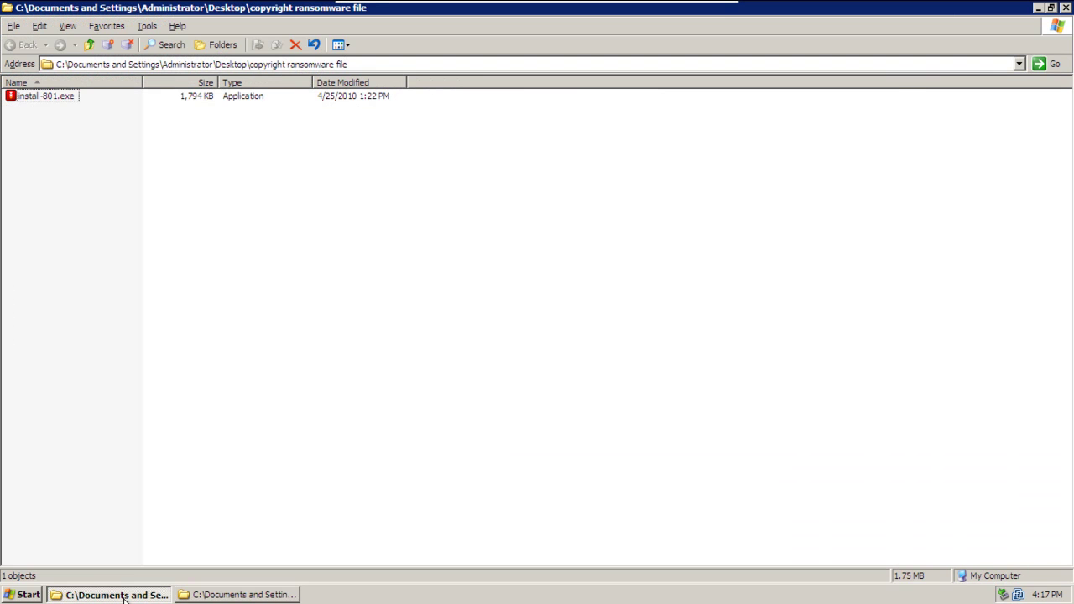
double_click(29, 100)
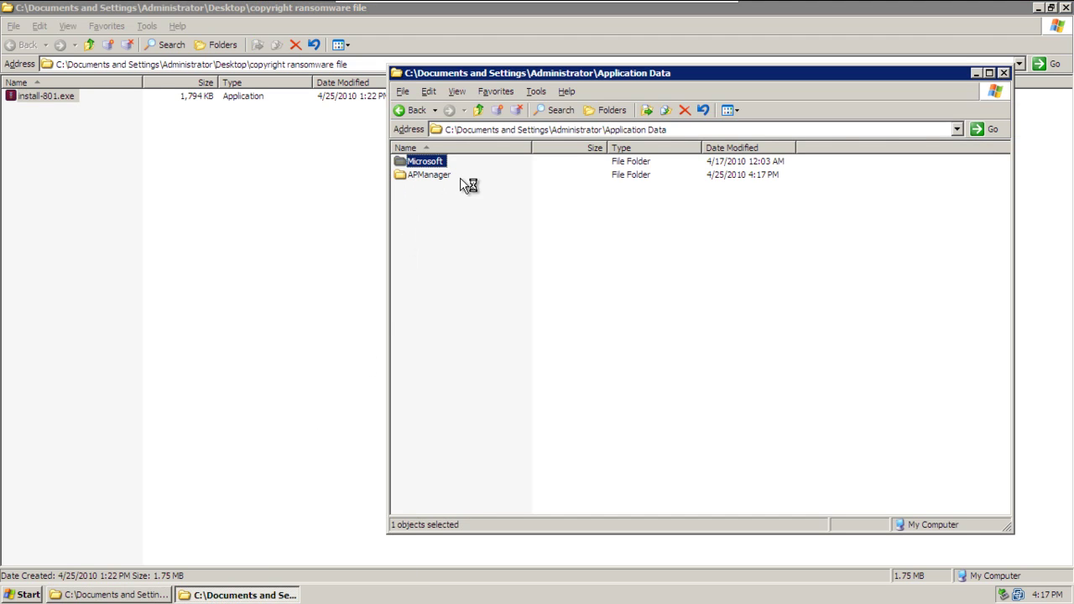
- Close the installer folder, check the new APManager folder, and reveal the Copyright violation alert
click(1066, 8)
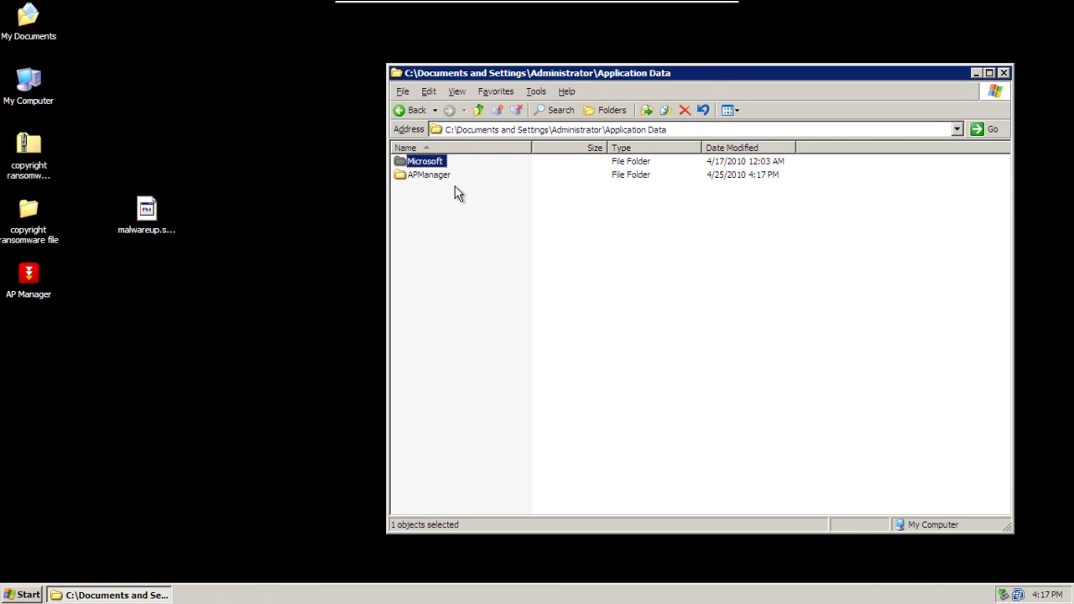
double_click(445, 178)
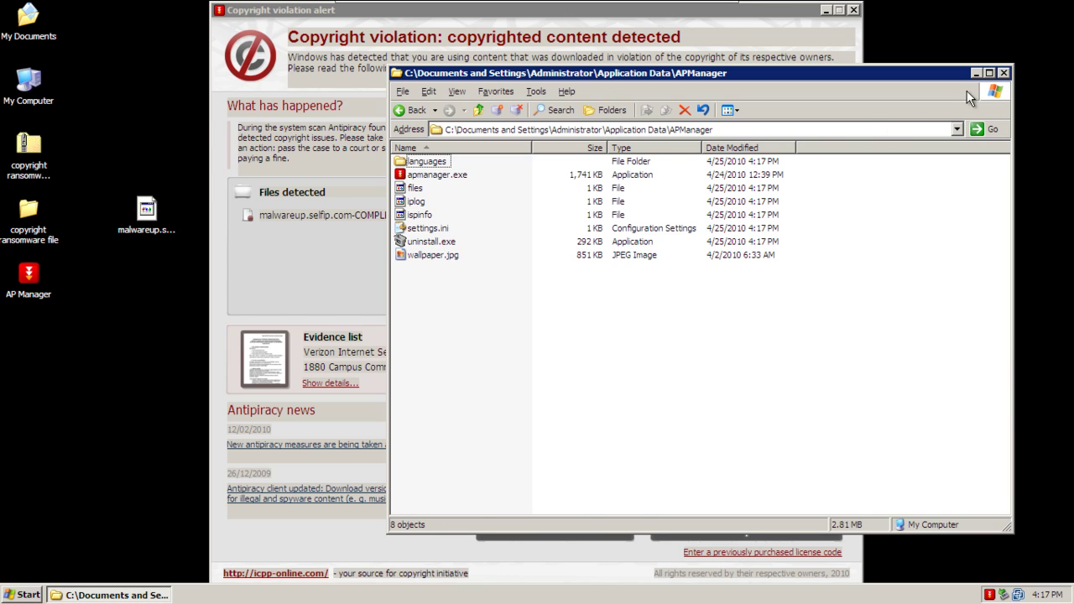
click(976, 74)
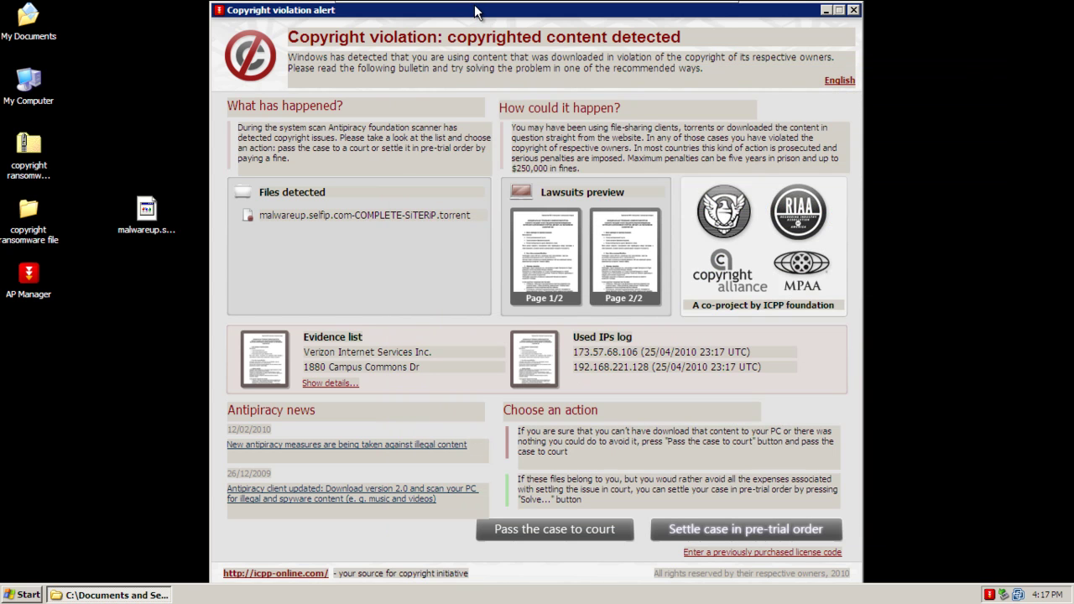
drag(475, 11, 474, 6)
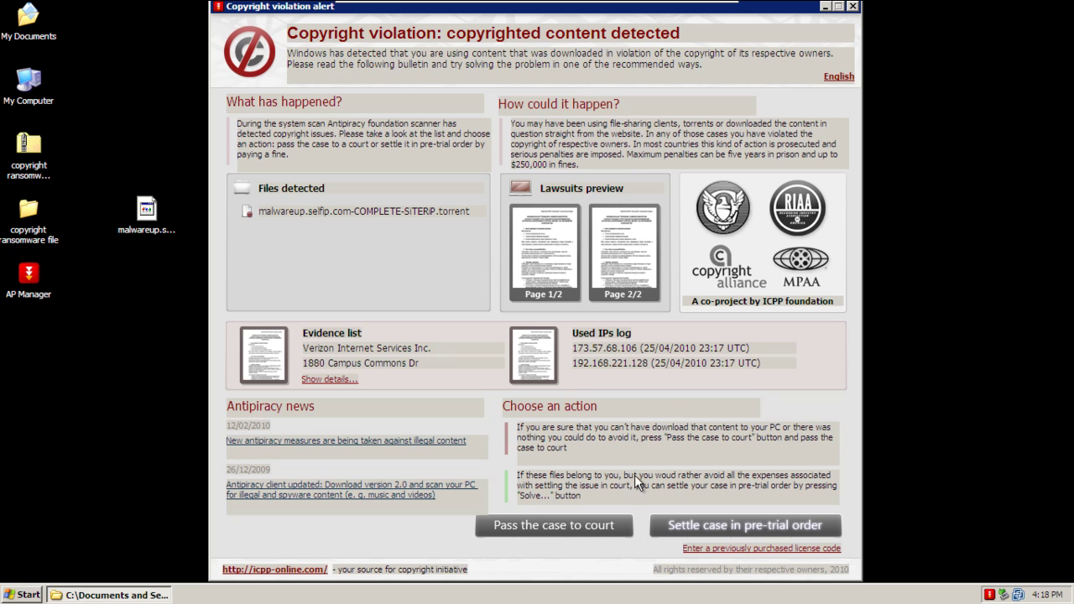
click(309, 570)
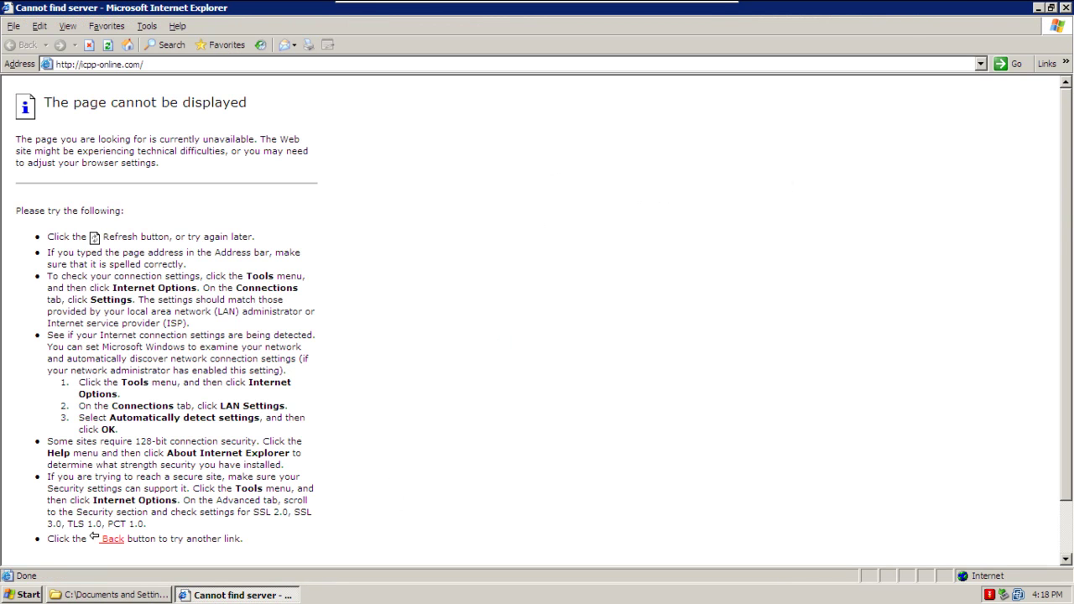
click(1064, 8)
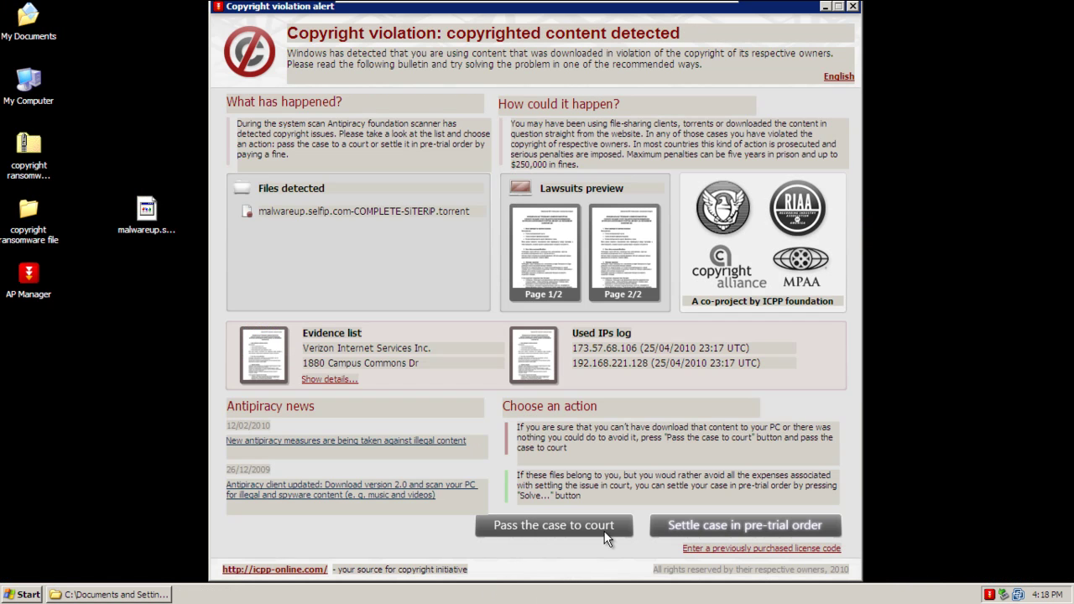
- Try the court and pre-trial settlement options and scroll through the payment page
click(540, 520)
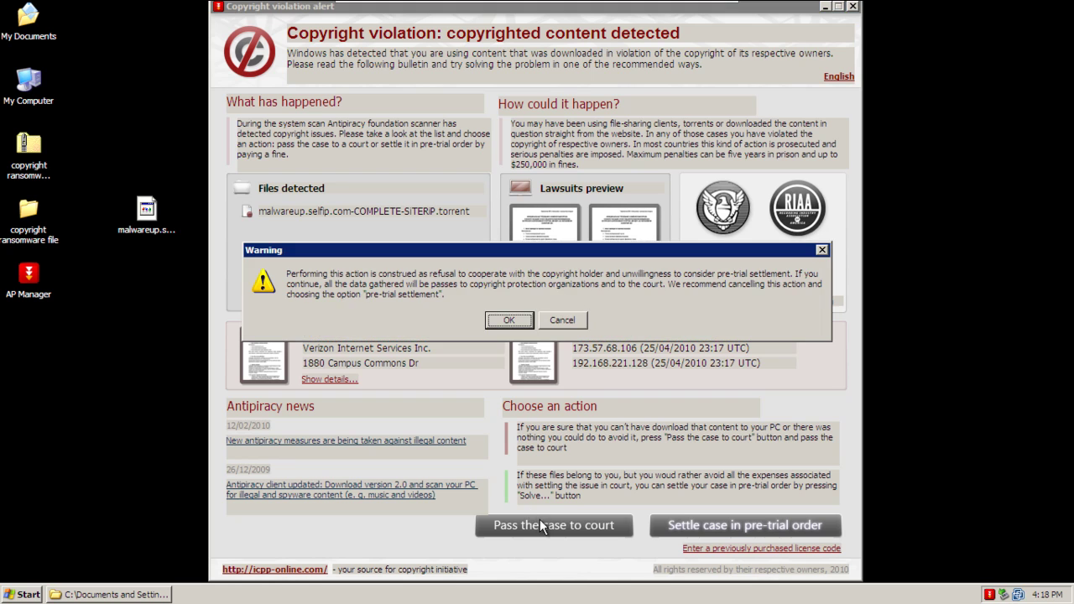
click(508, 320)
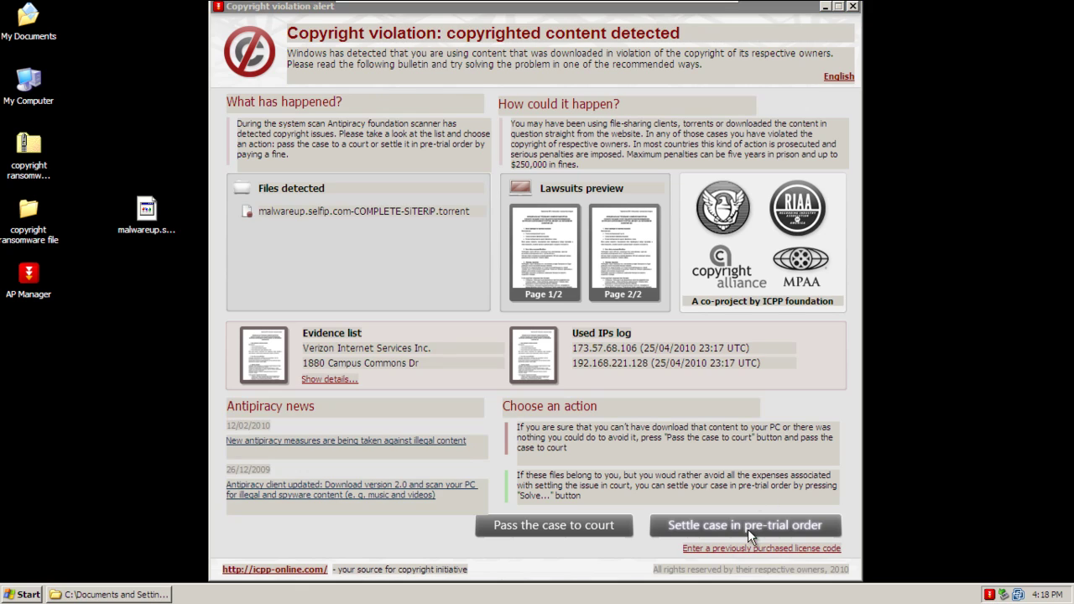
click(746, 528)
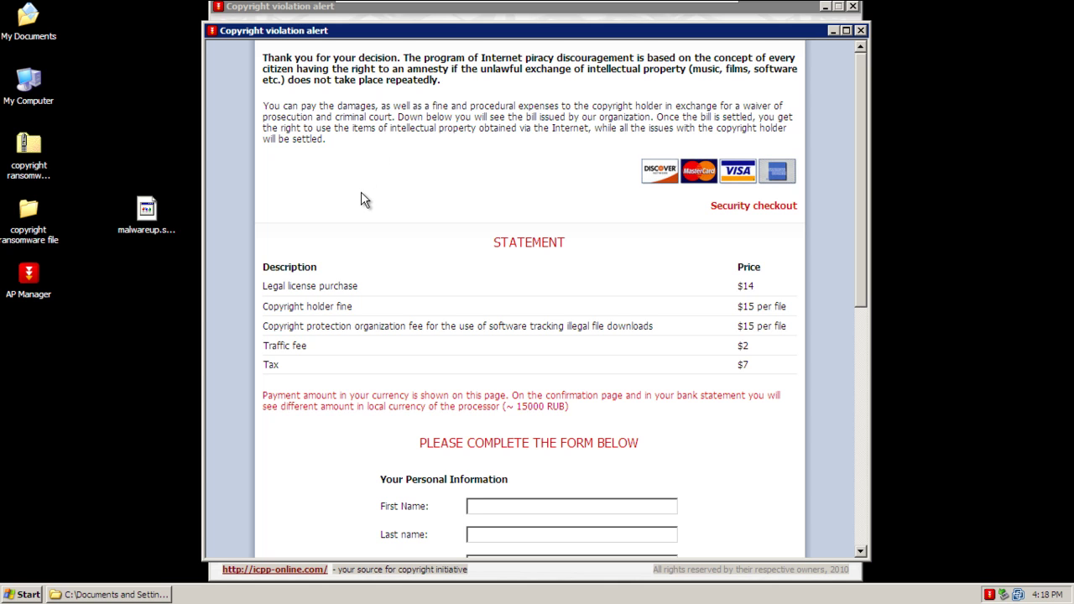
scroll(444, 357, down, 2)
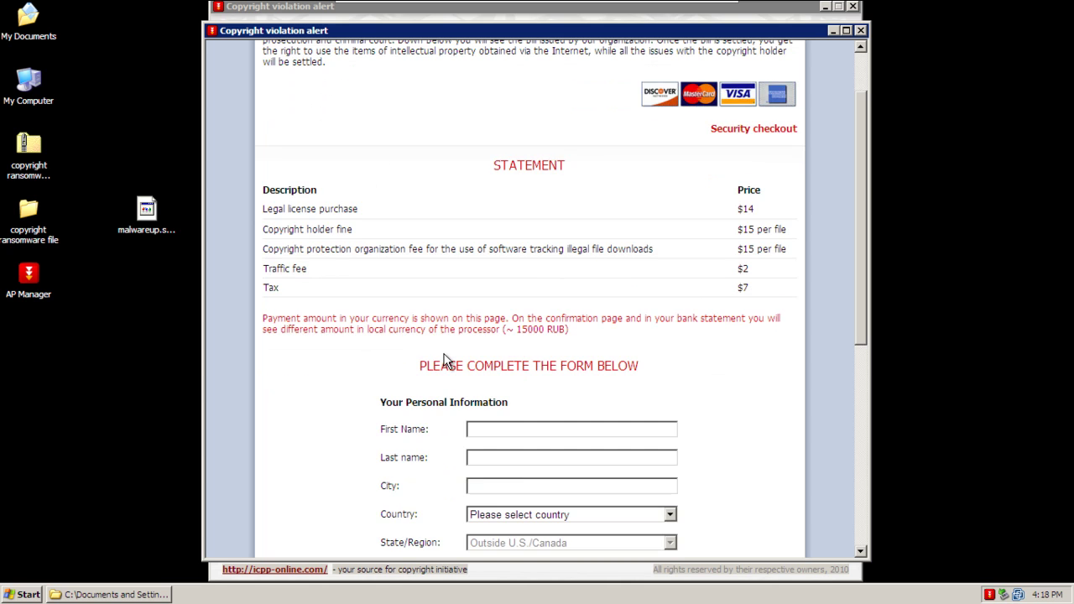
scroll(446, 354, down, 2)
scroll(450, 340, down, 2)
scroll(459, 319, down, 4)
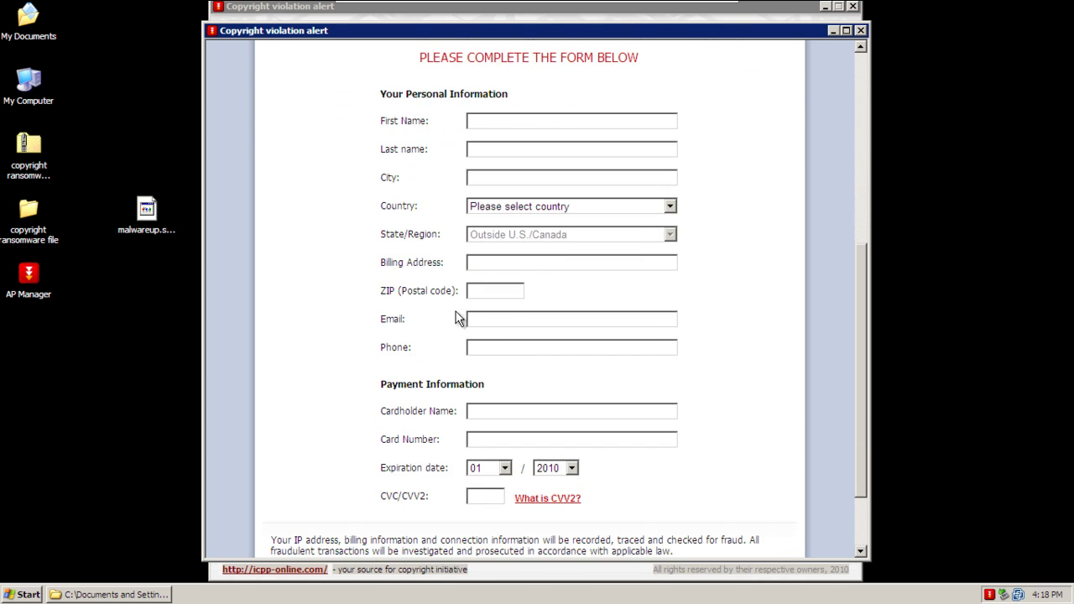
scroll(456, 319, down, 3)
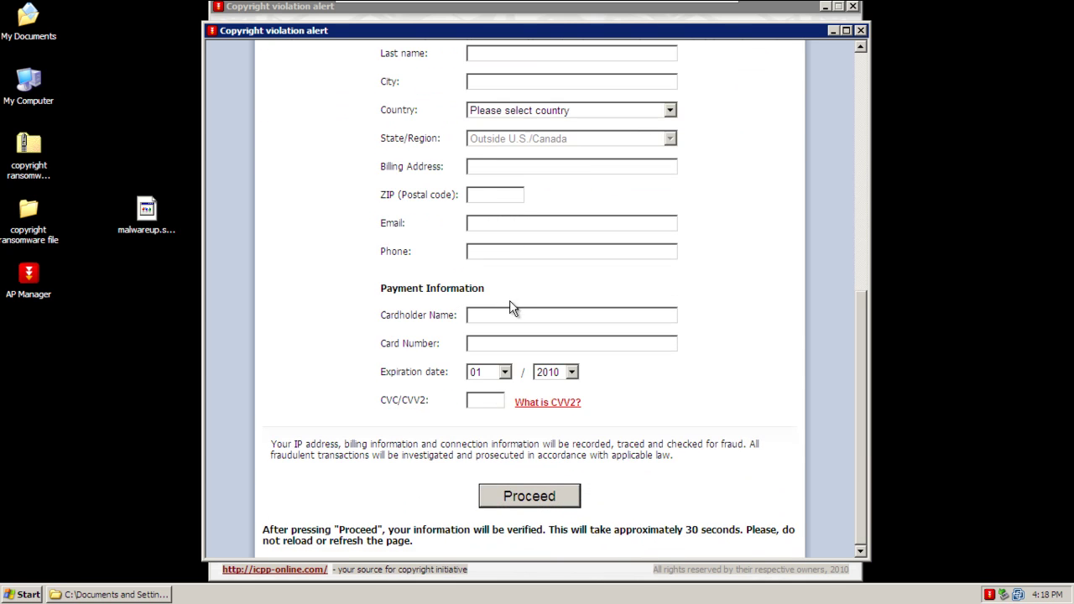
scroll(361, 171, up, 10)
scroll(361, 171, up, 2)
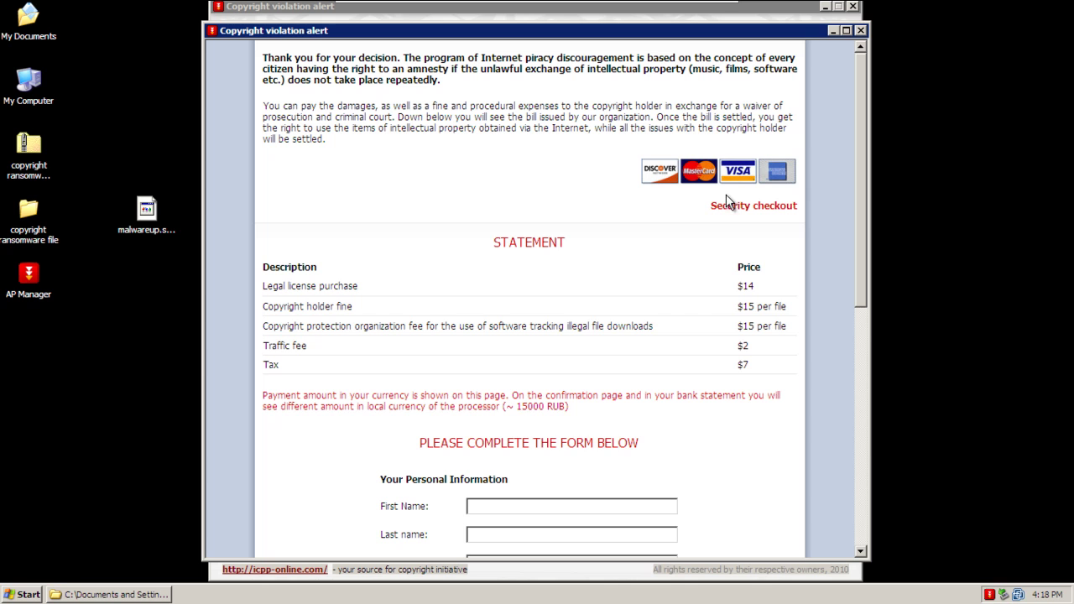
- Inspect the payment page's properties (91.209.238.10), then close the payment window
right_click(550, 238)
click(611, 473)
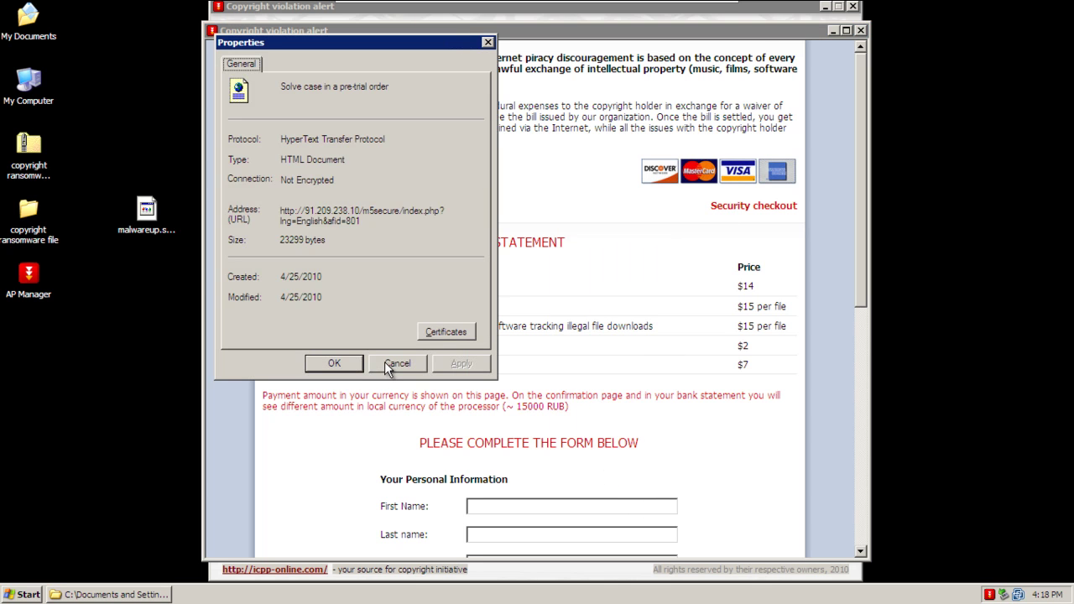
click(388, 369)
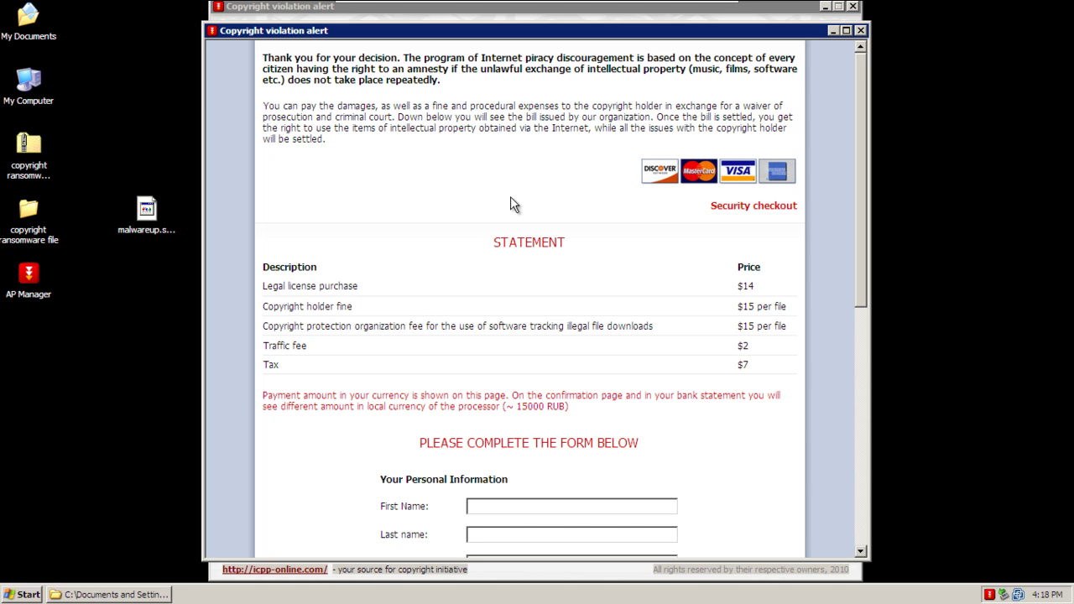
click(860, 31)
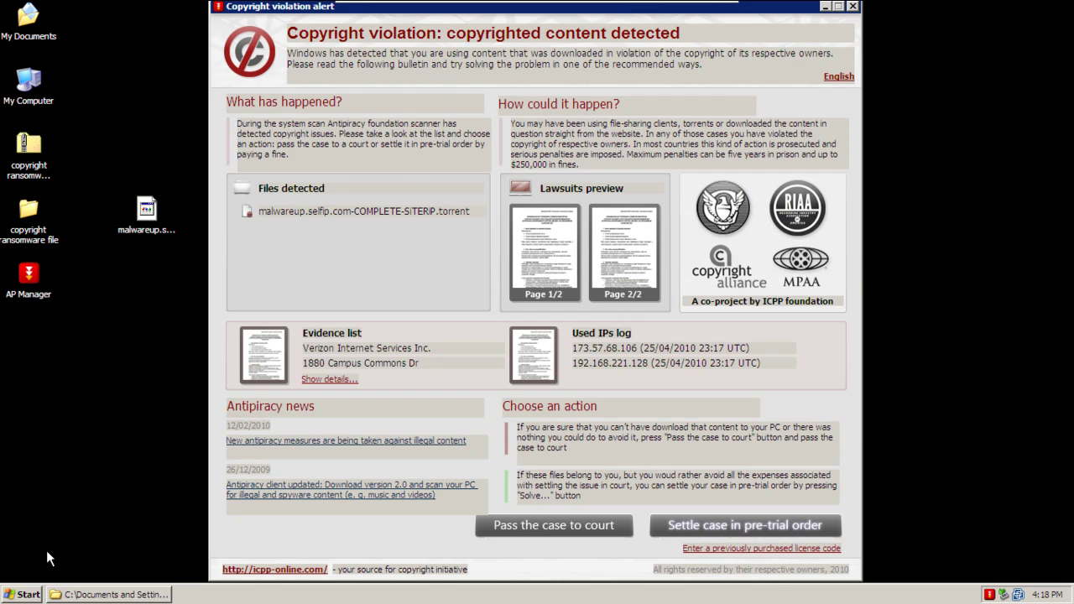
- Open settings.ini and view wallpaper.jpg and its properties in the APManager folder
click(109, 594)
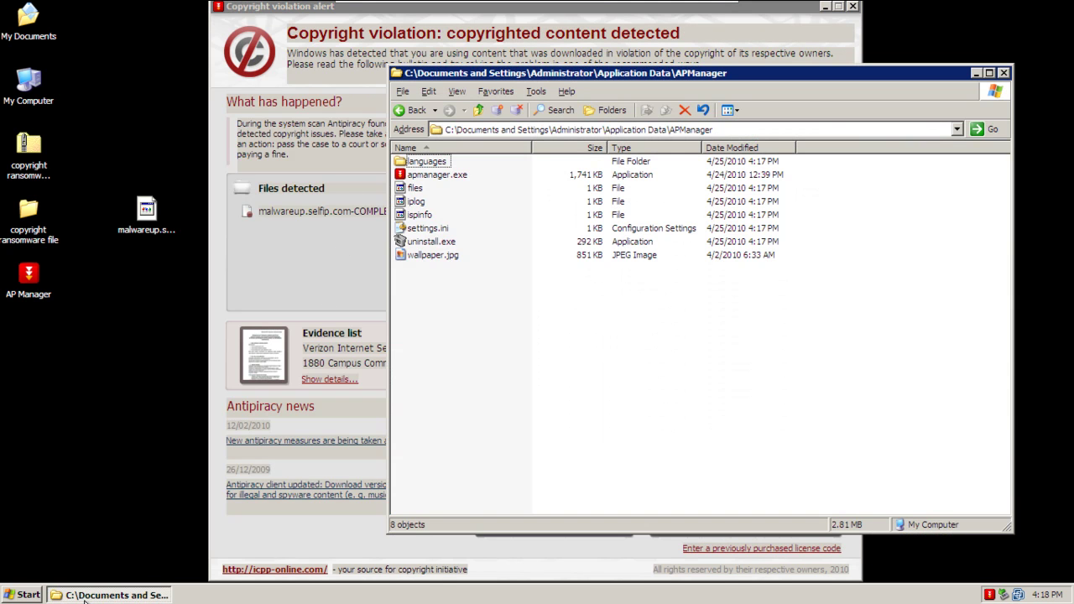
click(414, 232)
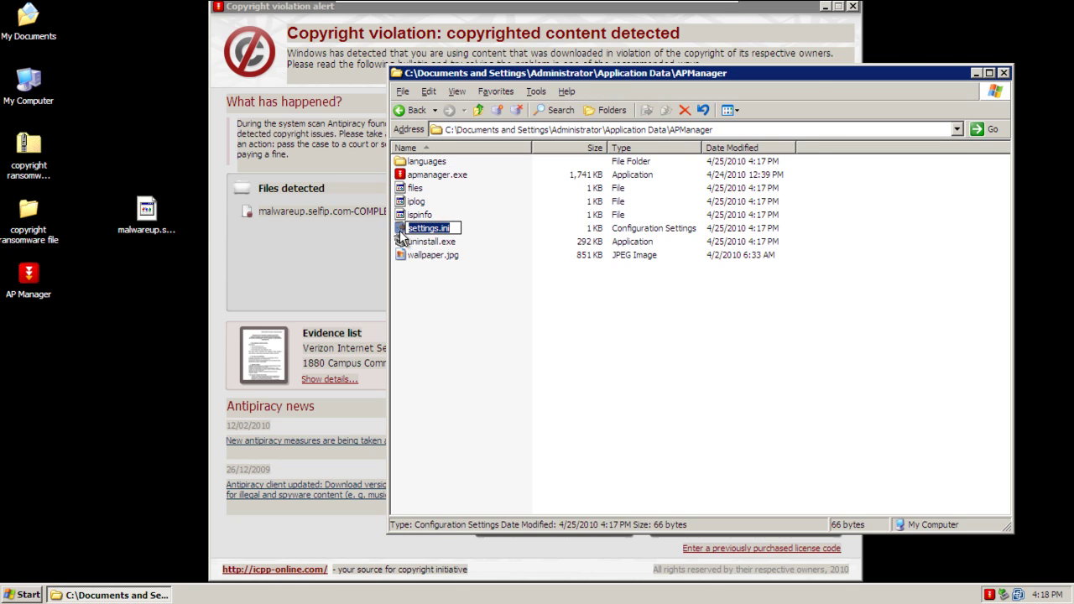
double_click(399, 229)
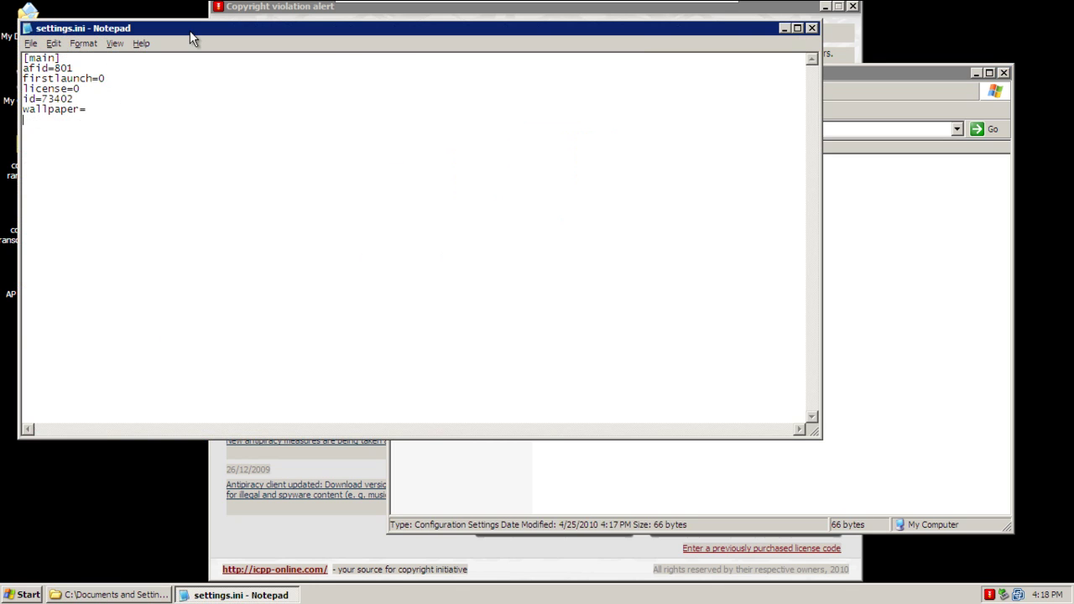
drag(403, 34, 635, 314)
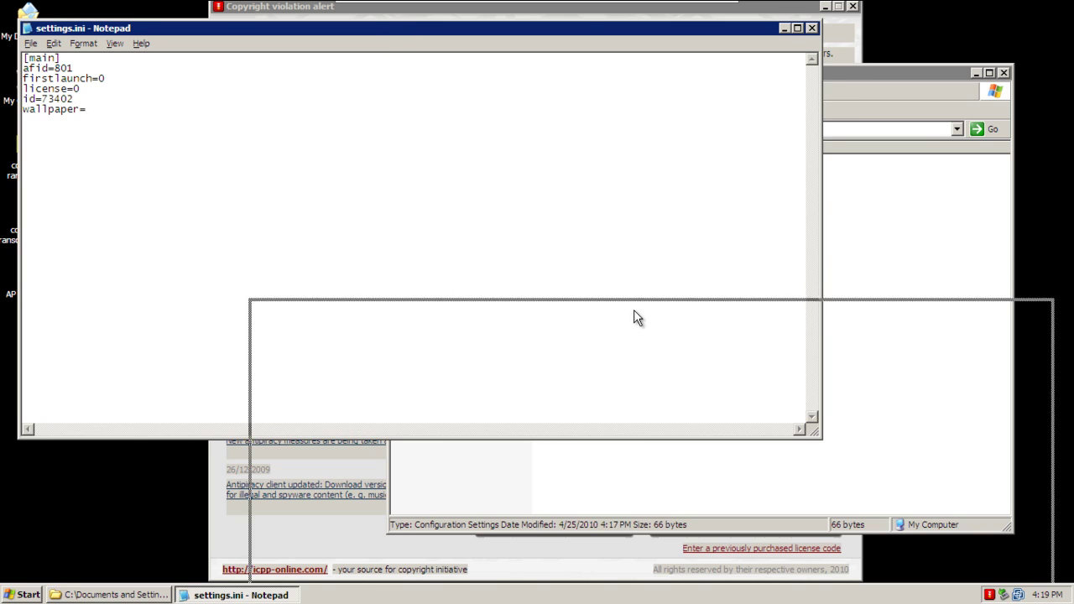
double_click(429, 256)
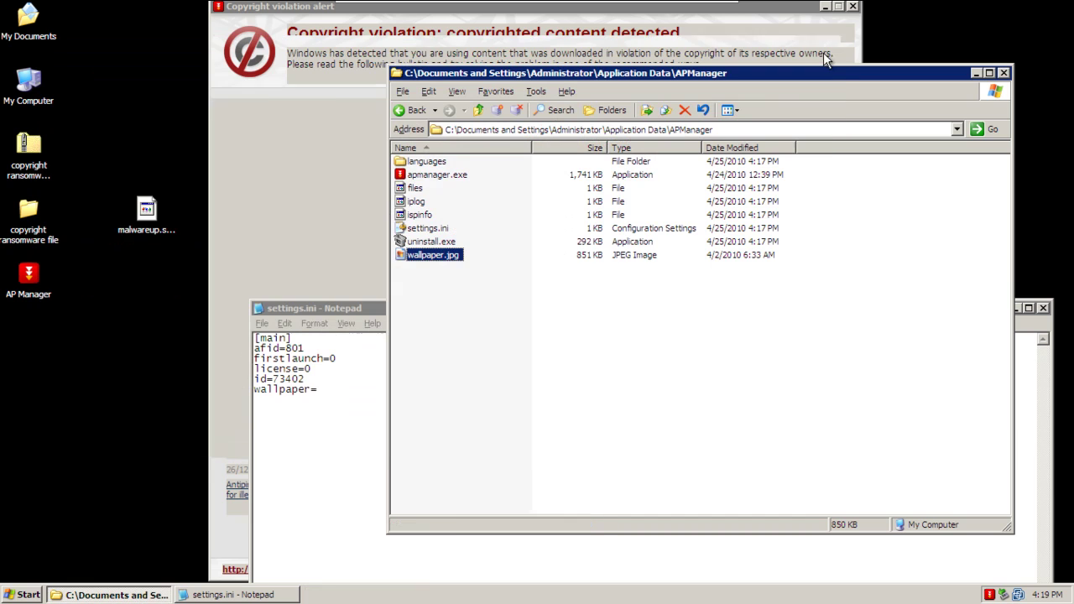
click(829, 45)
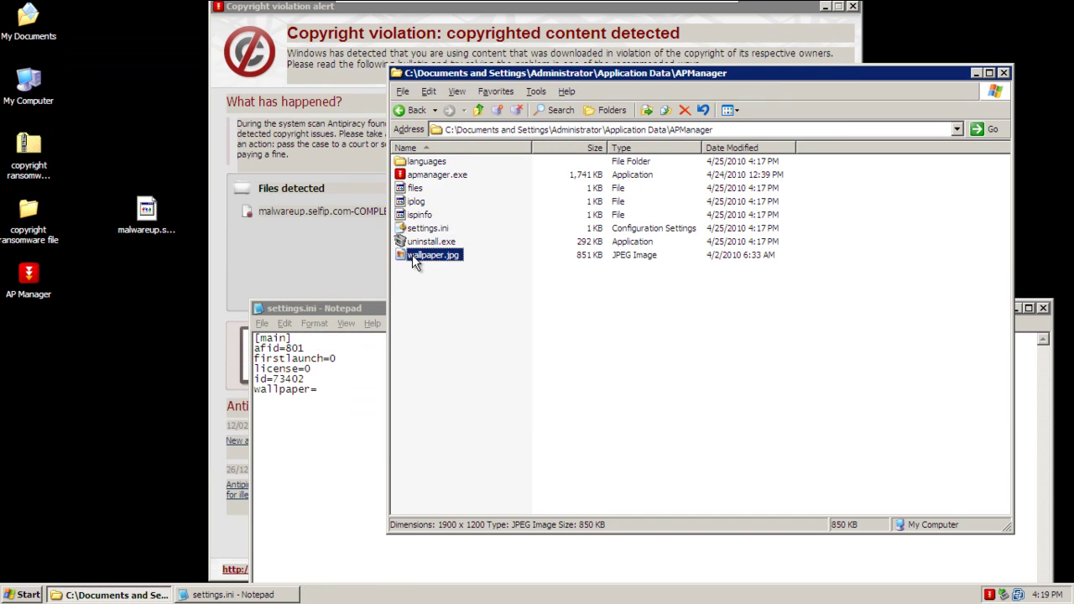
right_click(414, 260)
click(429, 460)
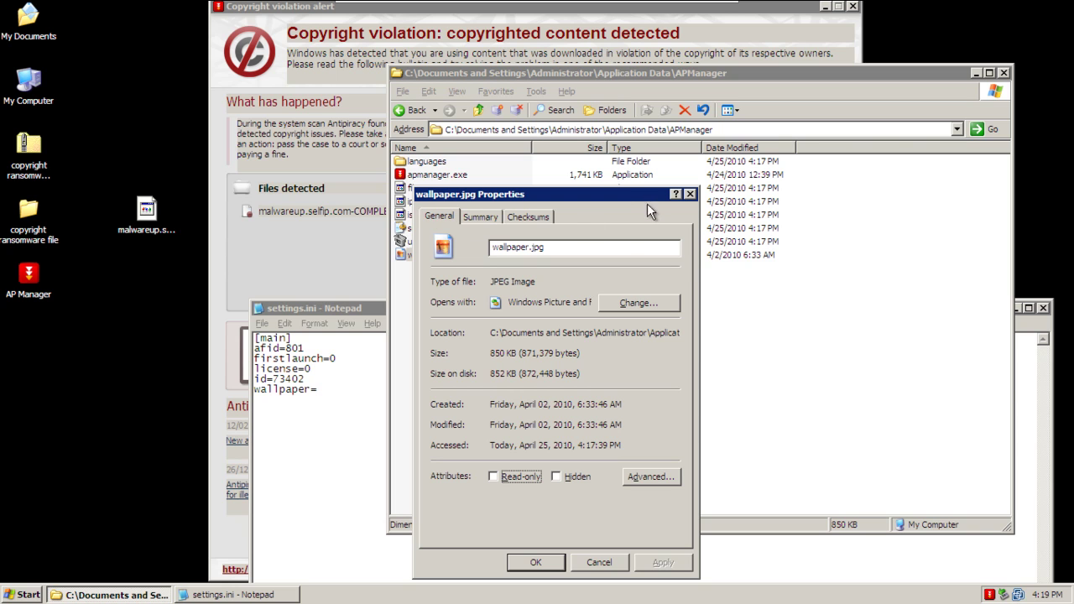
- Fill settings.ini's wallpaper= entry with the full APManager wallpaper.jpg path
drag(487, 333, 714, 338)
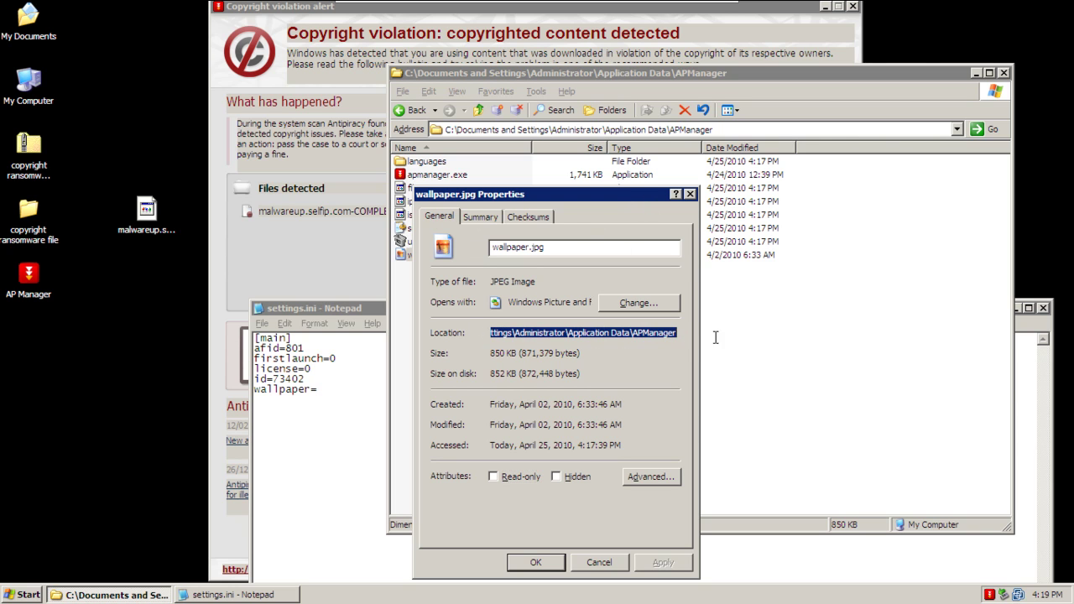
click(308, 432)
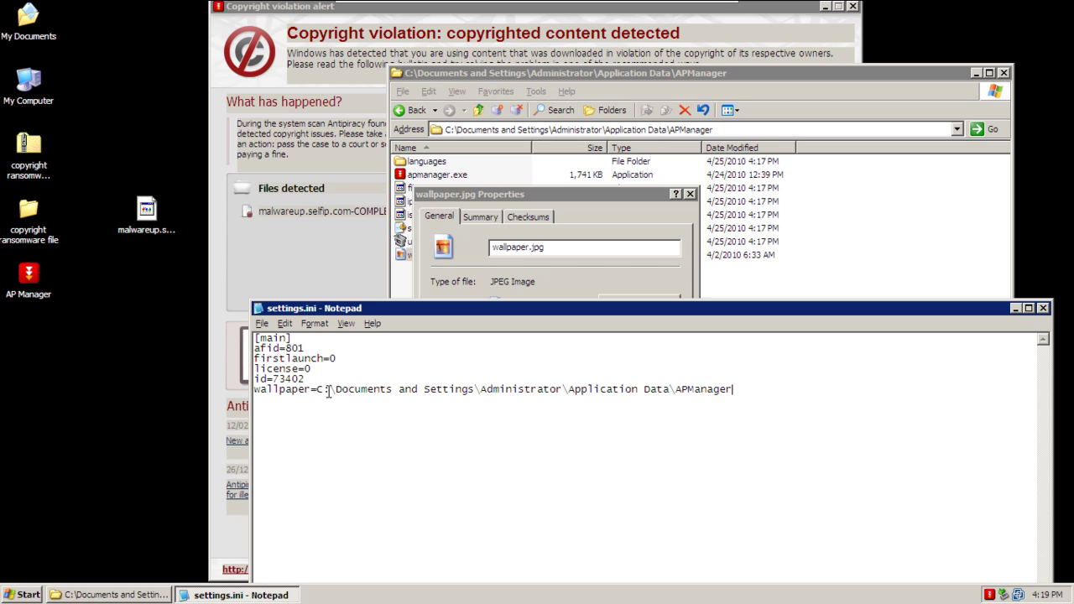
key(ctrl+v)
double_click(556, 254)
key(ctrl+c)
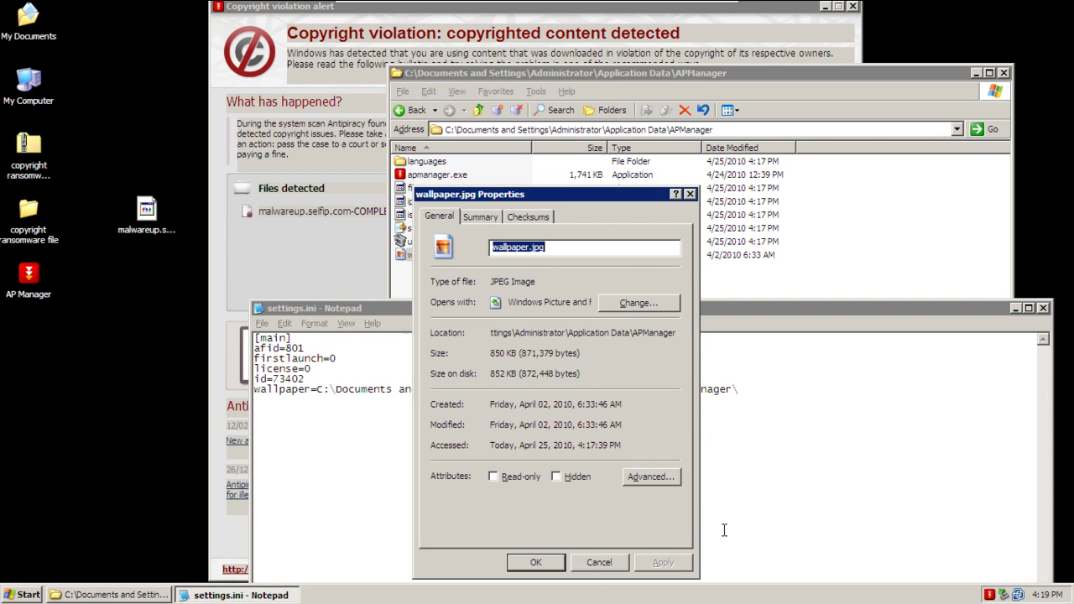
click(724, 530)
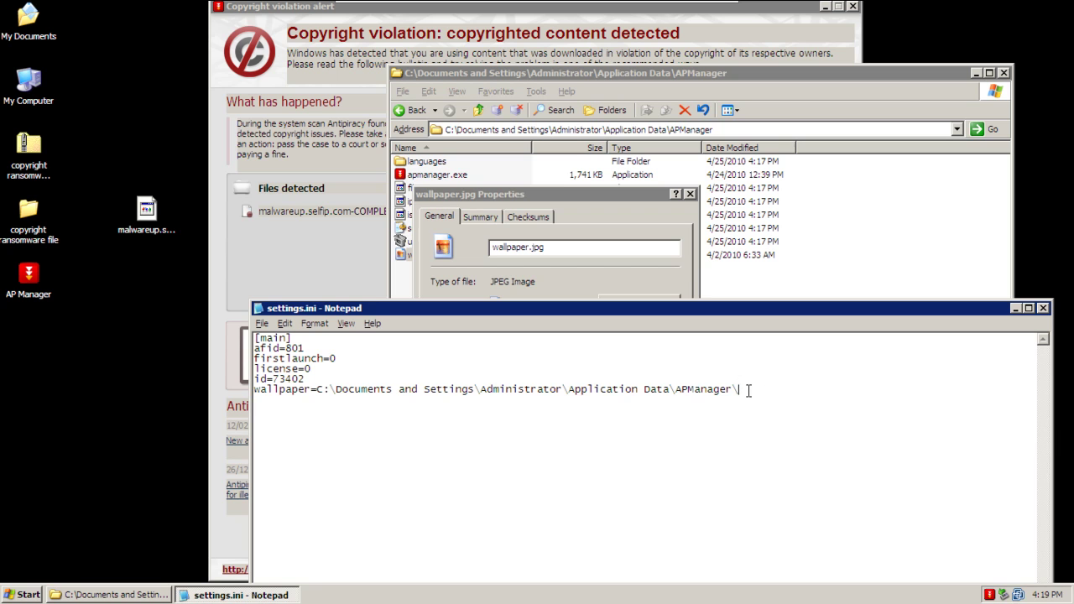
key(ctrl+v)
- Set license=1, save settings.ini, and close the properties, folder and alert windows
click(307, 369)
text(1)
click(1043, 309)
click(479, 337)
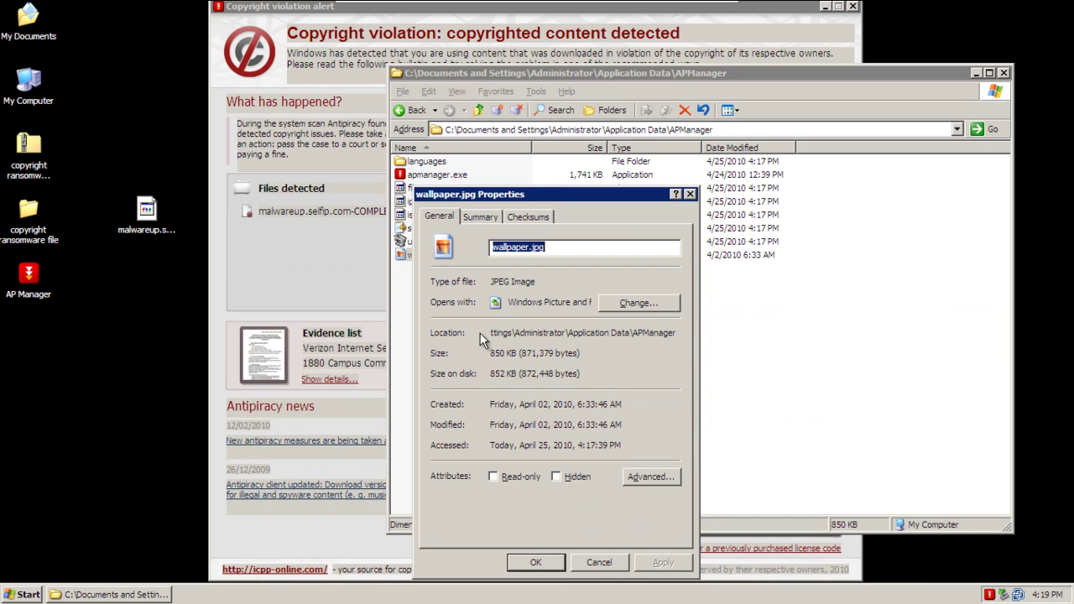
click(553, 562)
click(1003, 73)
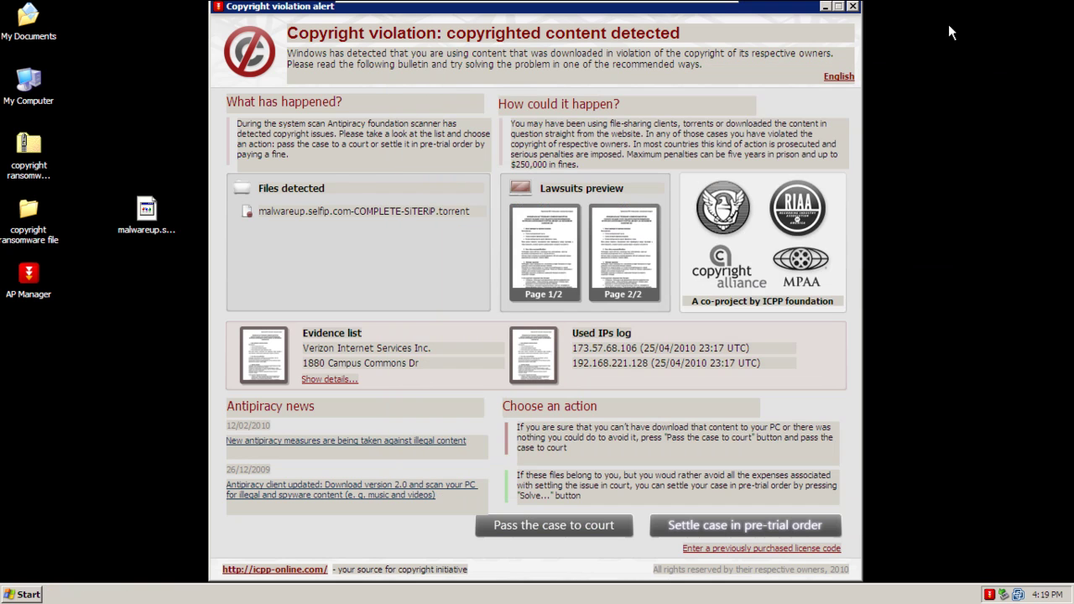
click(853, 7)
- Dismiss the warning and end the apmanager.exe process in Task Manager
click(501, 310)
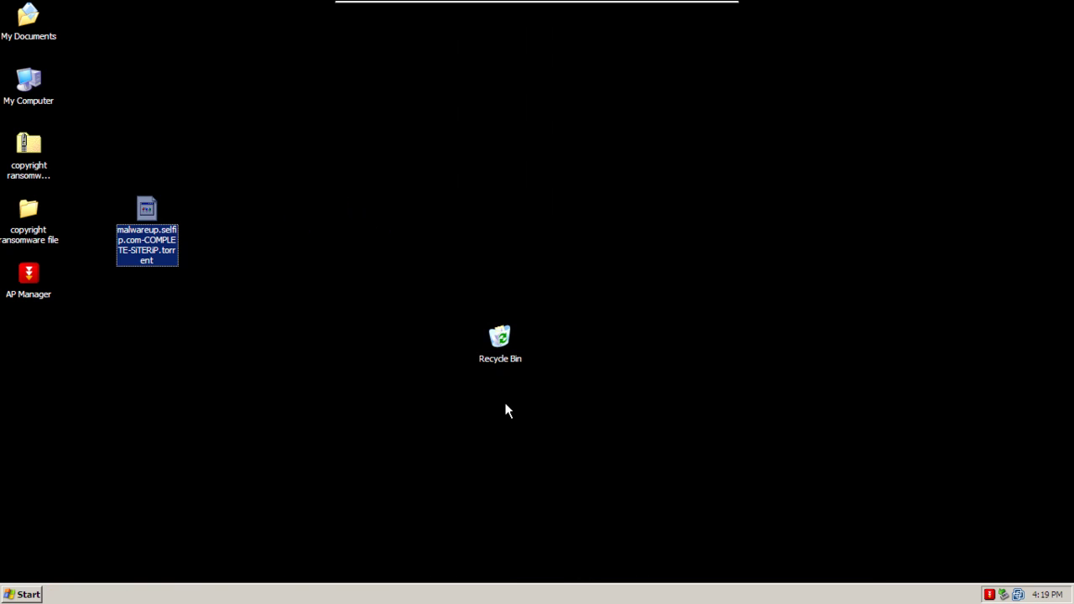
right_click(512, 601)
click(607, 551)
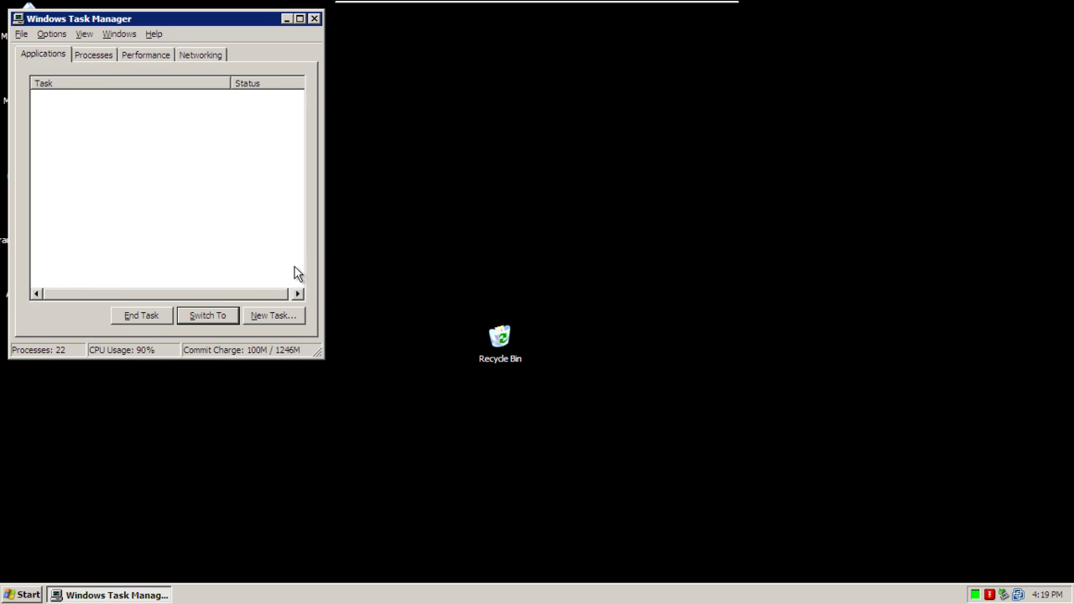
click(94, 57)
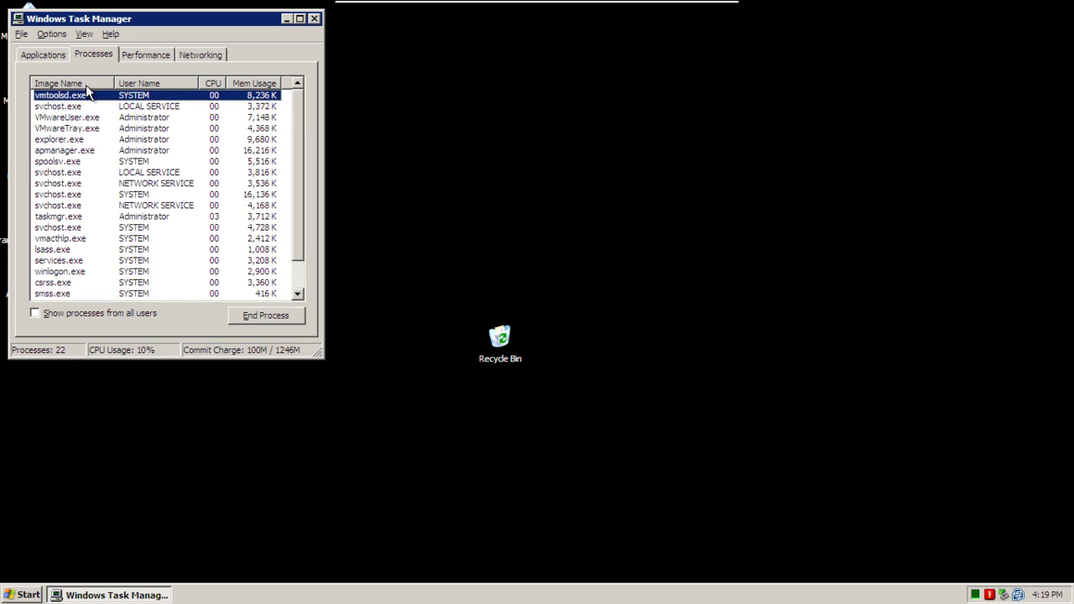
click(86, 84)
key(Delete)
key(Escape)
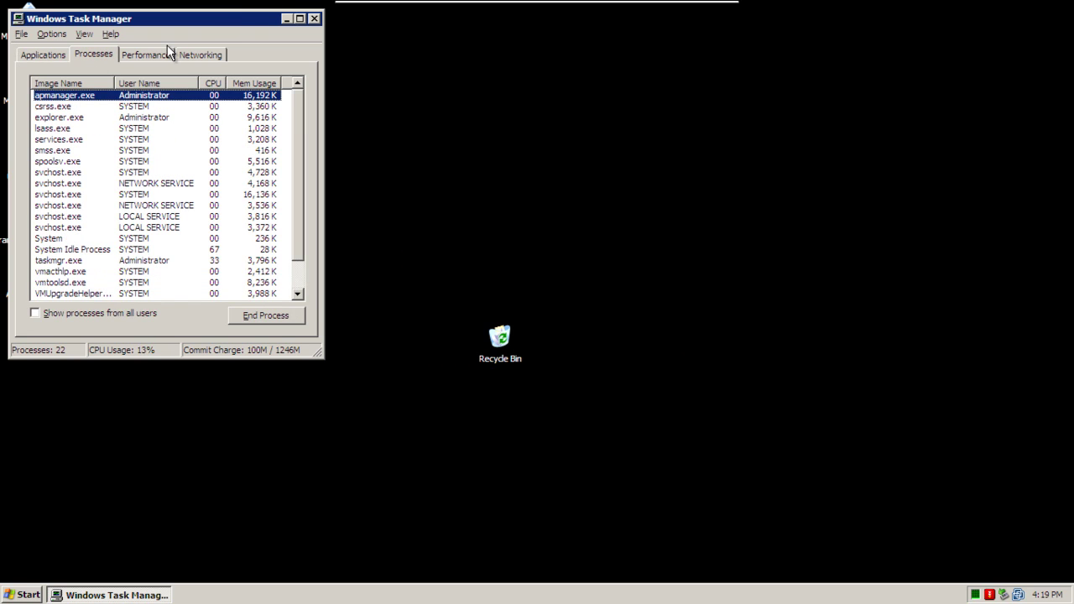
click(315, 18)
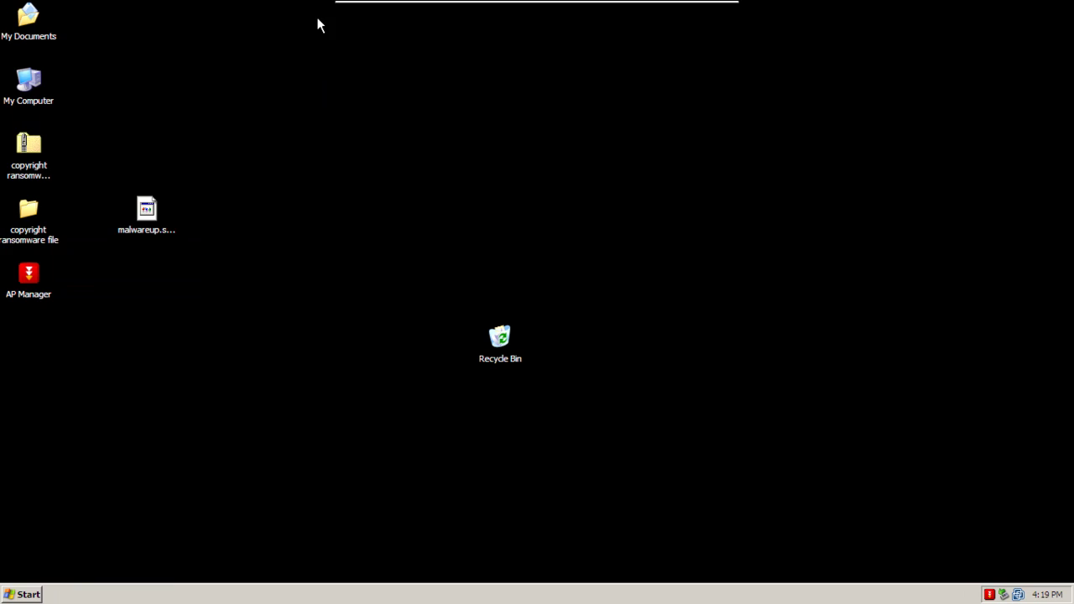
- Run the AP Manager uninstaller from the desktop, view its details, and close it
double_click(32, 291)
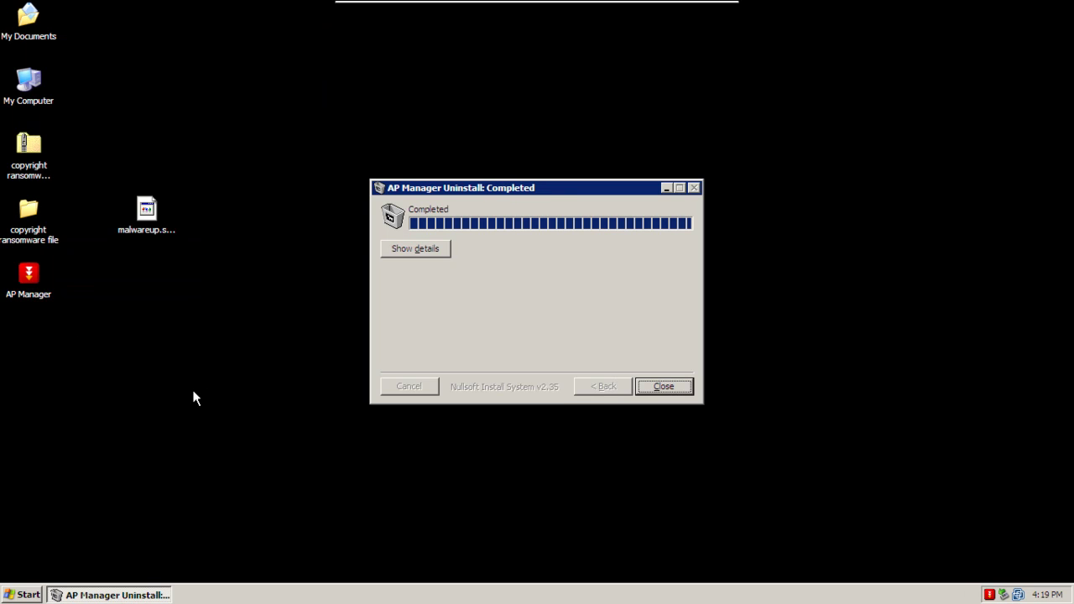
click(431, 252)
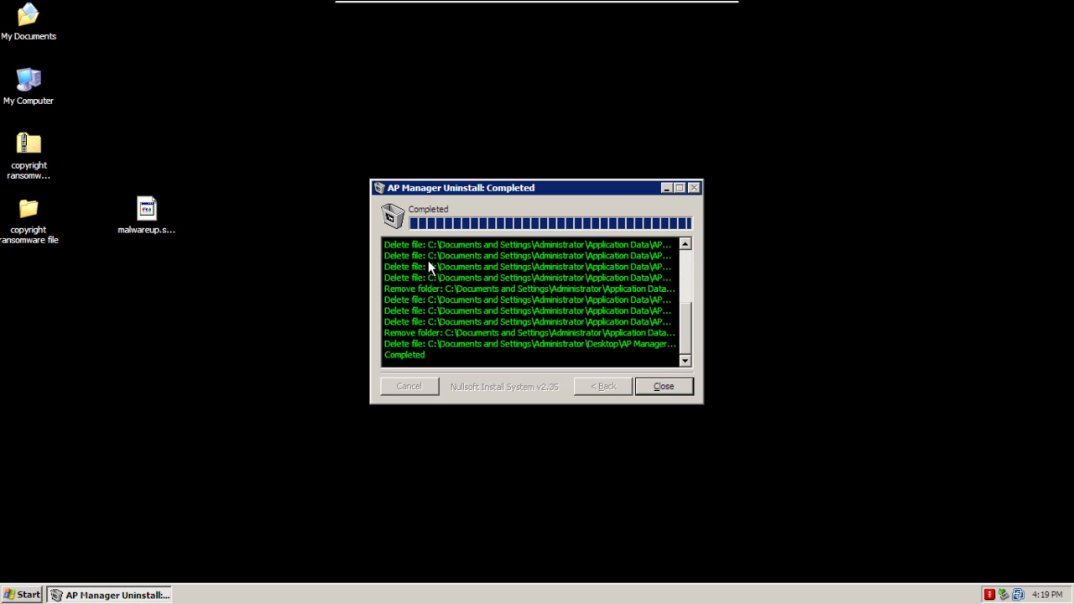
click(664, 388)
- Browse My Computer to Application Data, then run install-801.exe from the copyright ransomware file folder
double_click(34, 80)
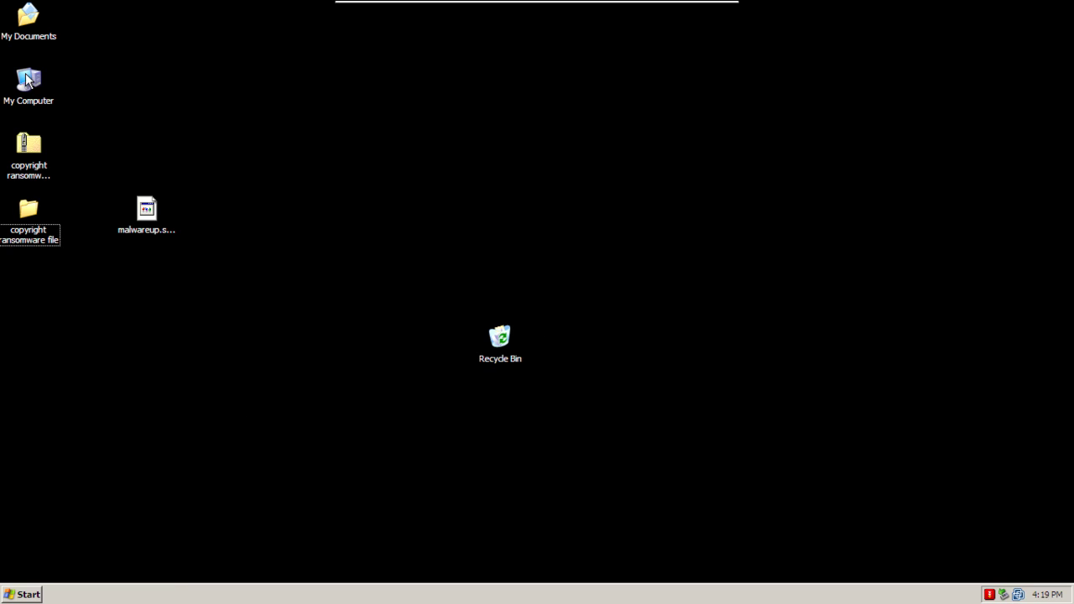
double_click(108, 254)
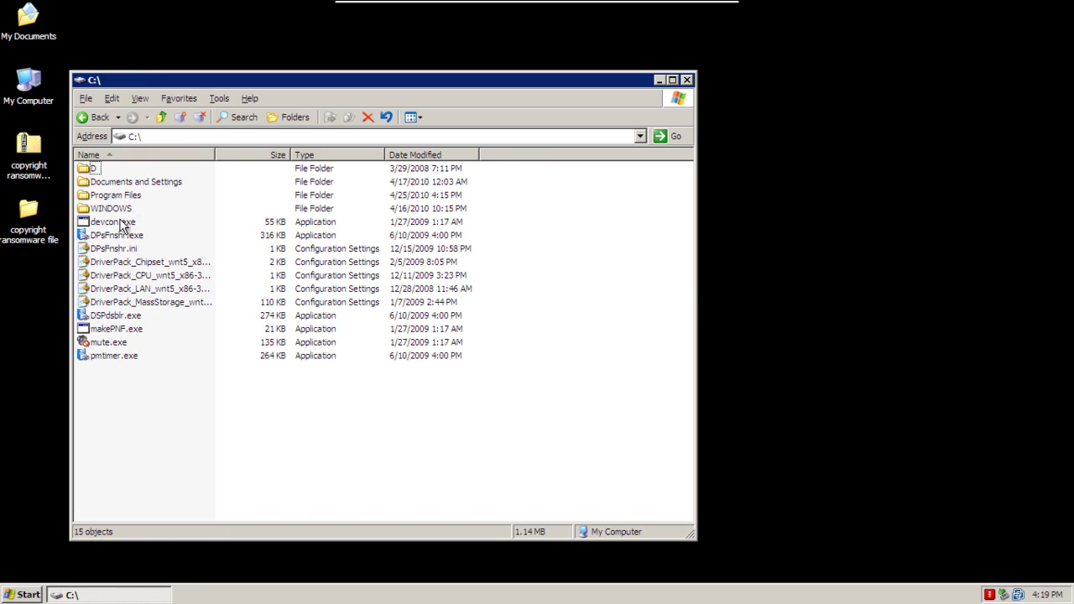
double_click(114, 177)
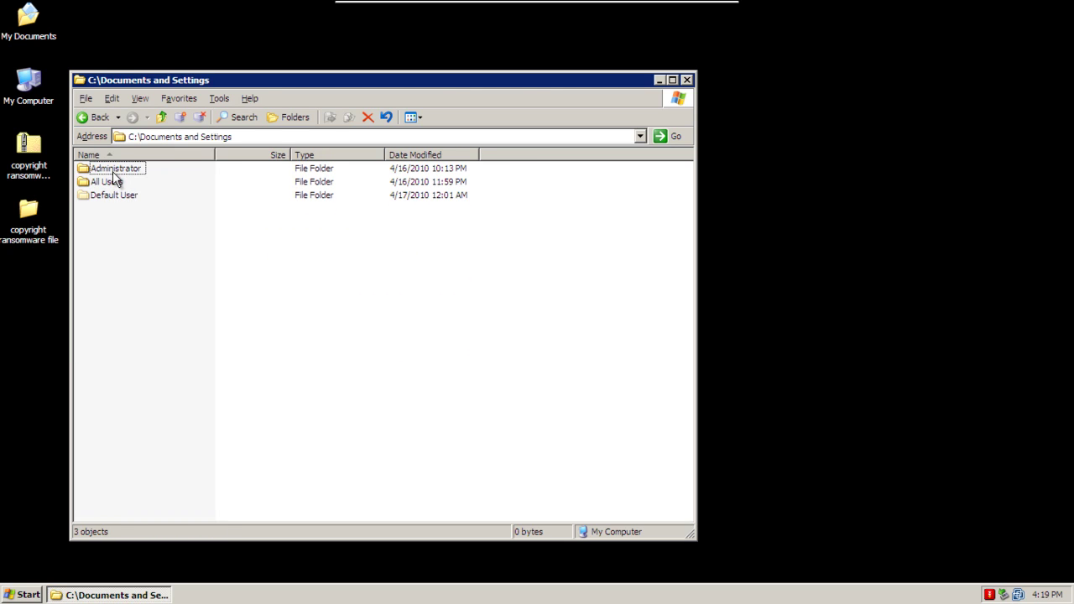
click(110, 173)
double_click(110, 173)
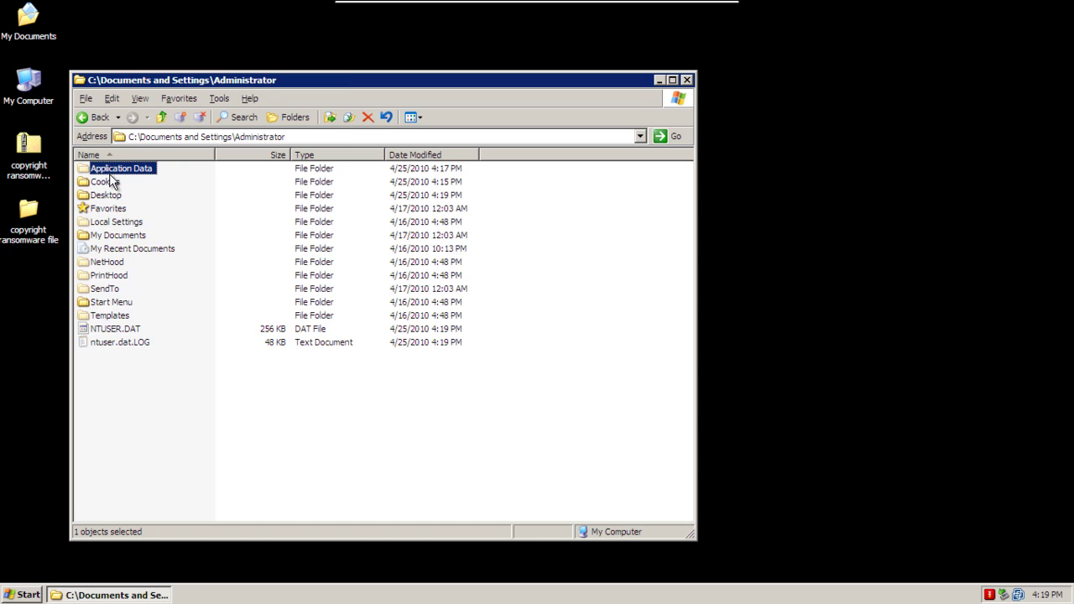
double_click(109, 167)
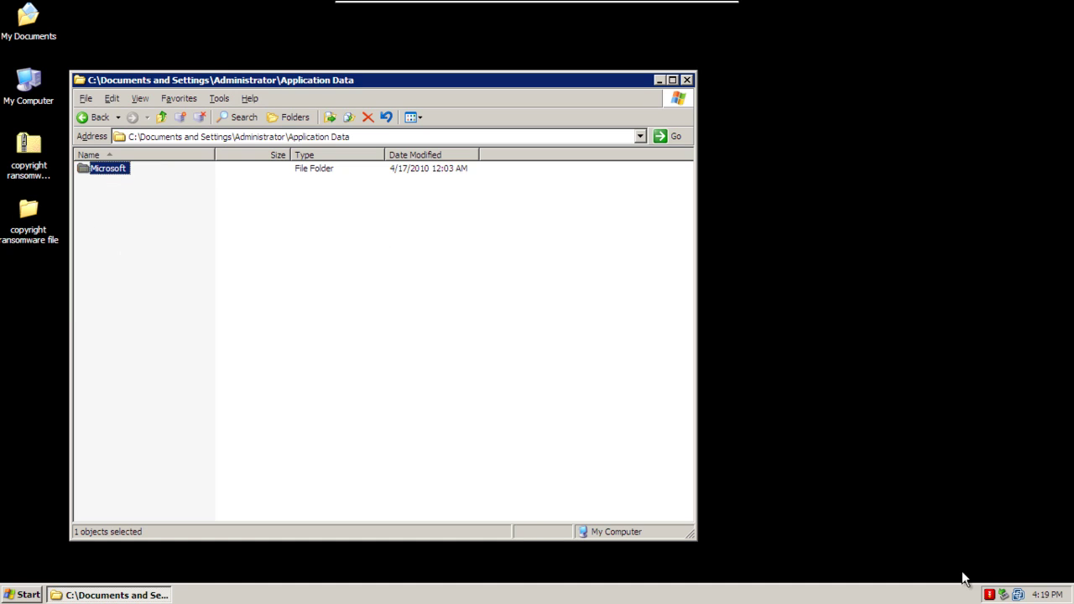
double_click(25, 211)
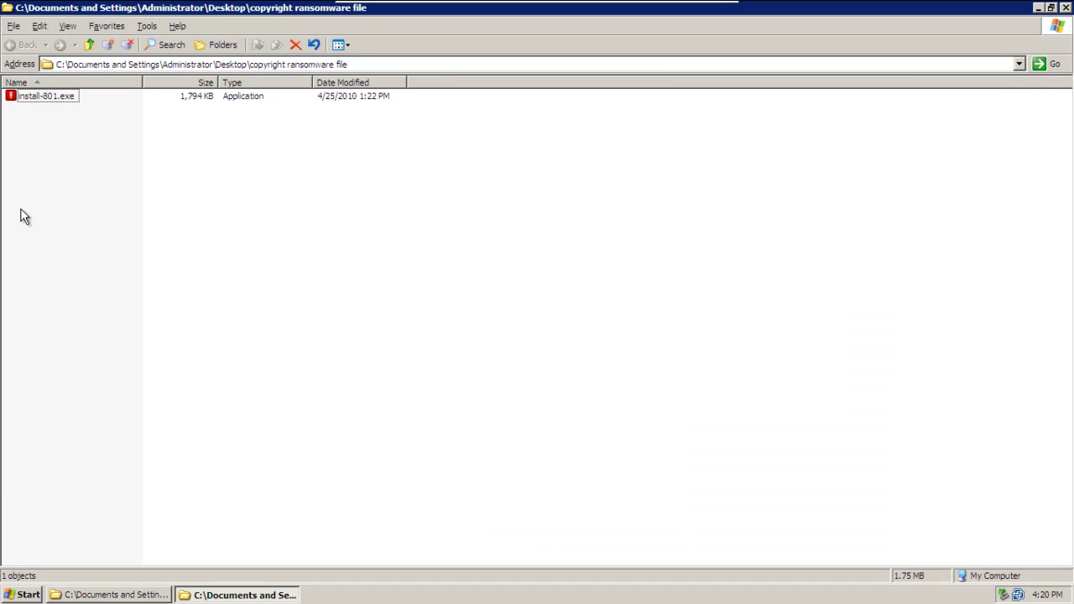
double_click(50, 102)
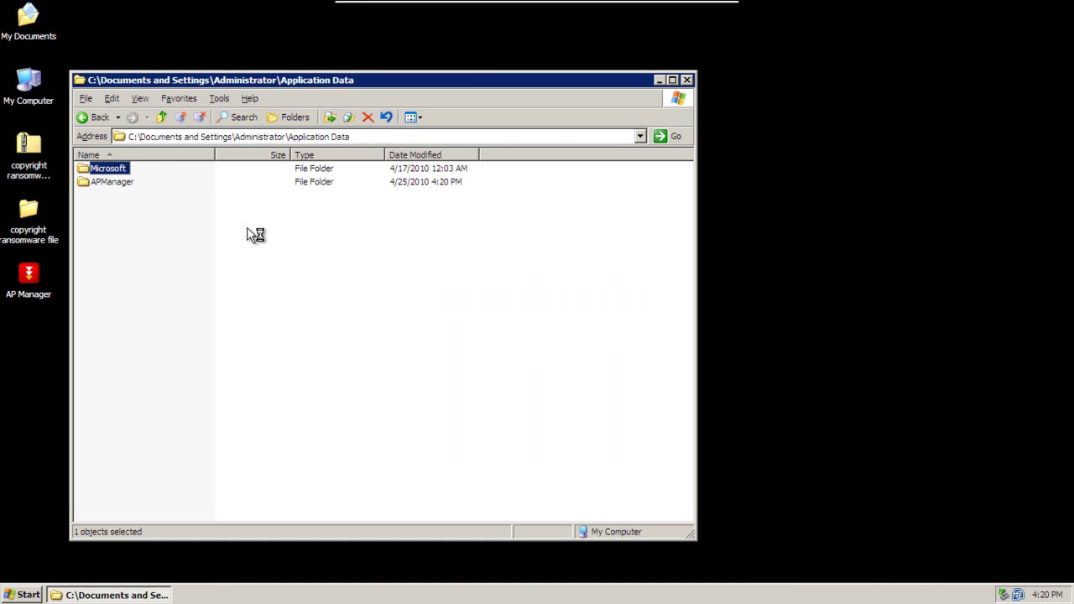
- Open APManager's wallpaper.jpg in Paint and save it via Set As Background
double_click(105, 182)
right_click(122, 222)
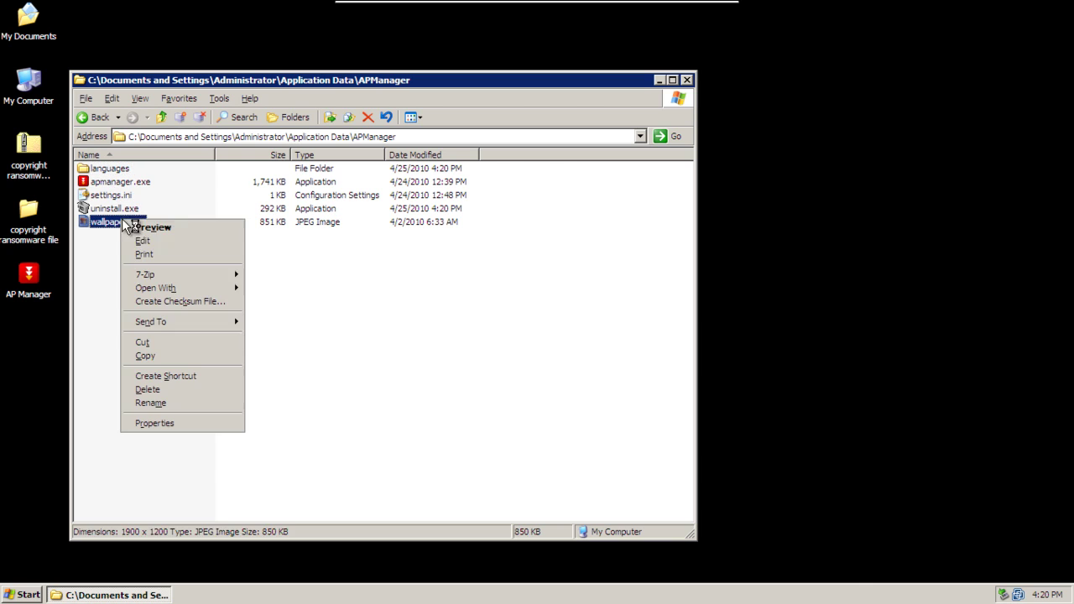
key(Down)
key(Down)
key(Down)
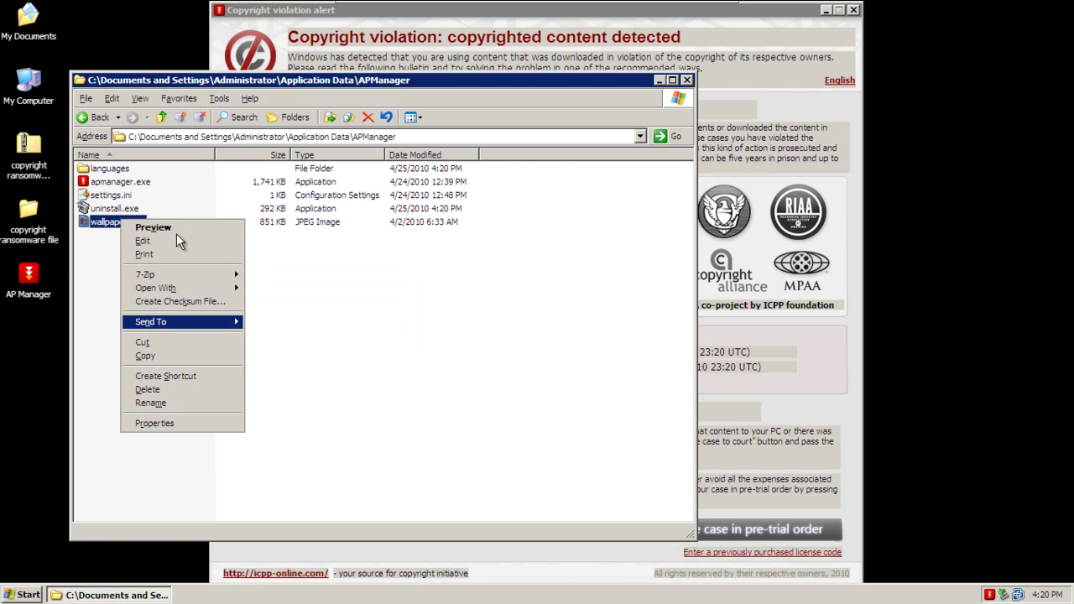
click(177, 241)
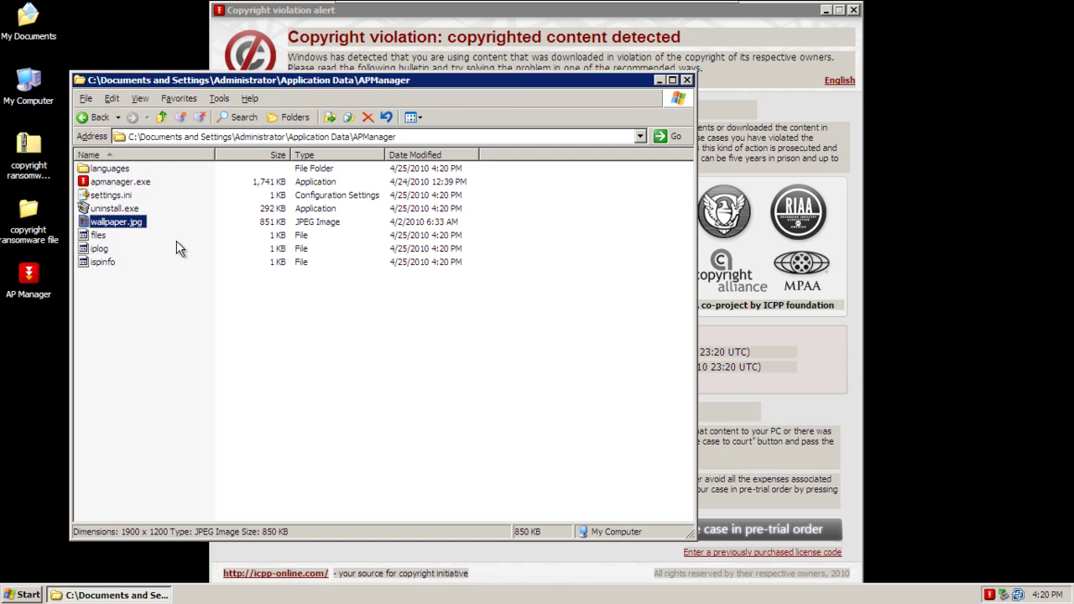
click(15, 27)
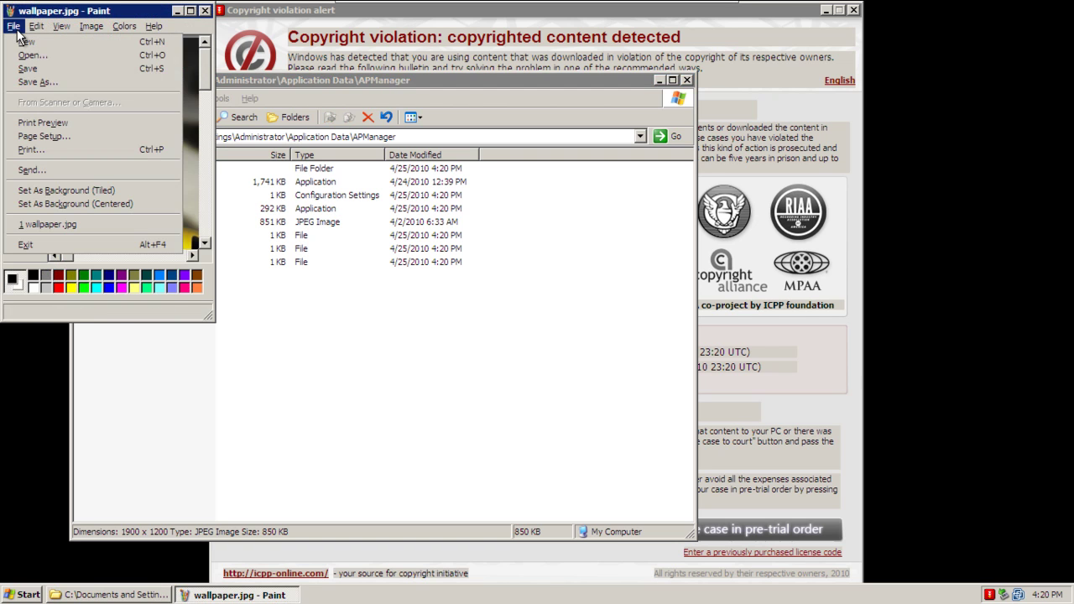
click(102, 203)
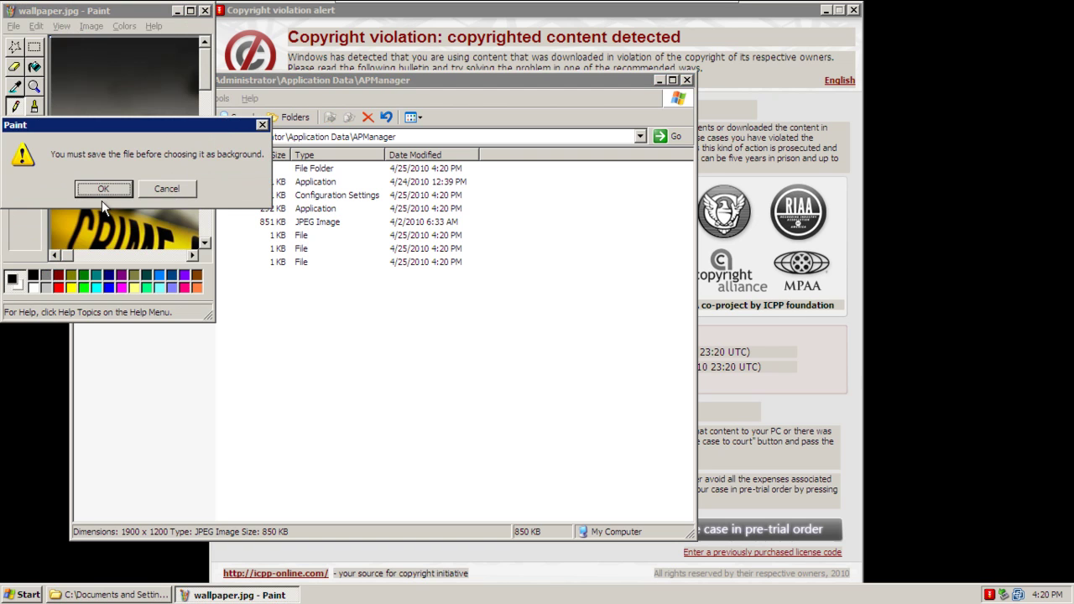
key(Return)
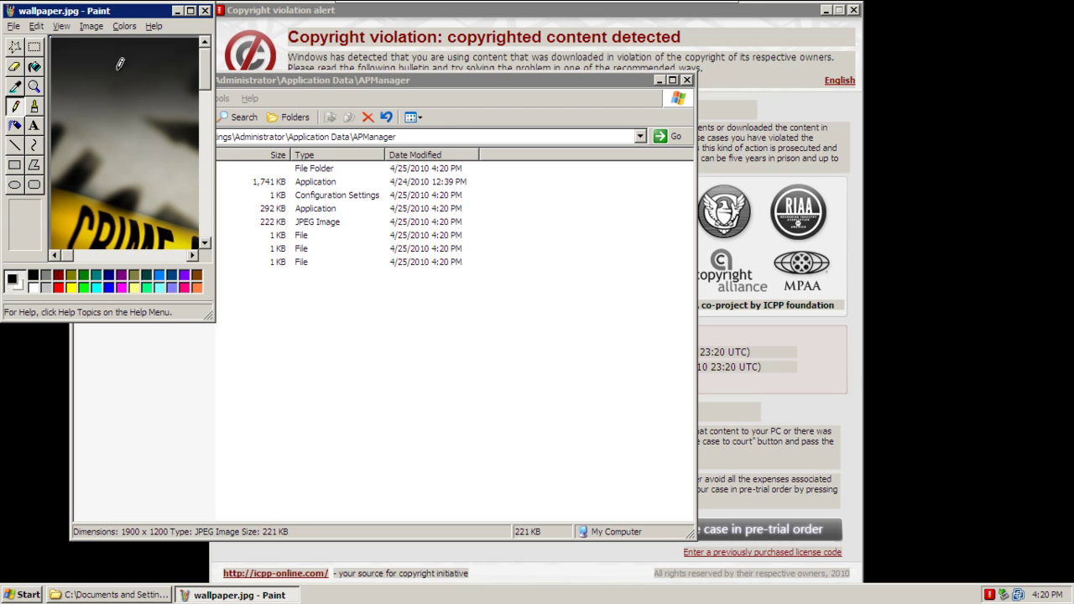
- Save a copy as wallpaperk.JPG, try it as a centred background, and close Paint
click(13, 26)
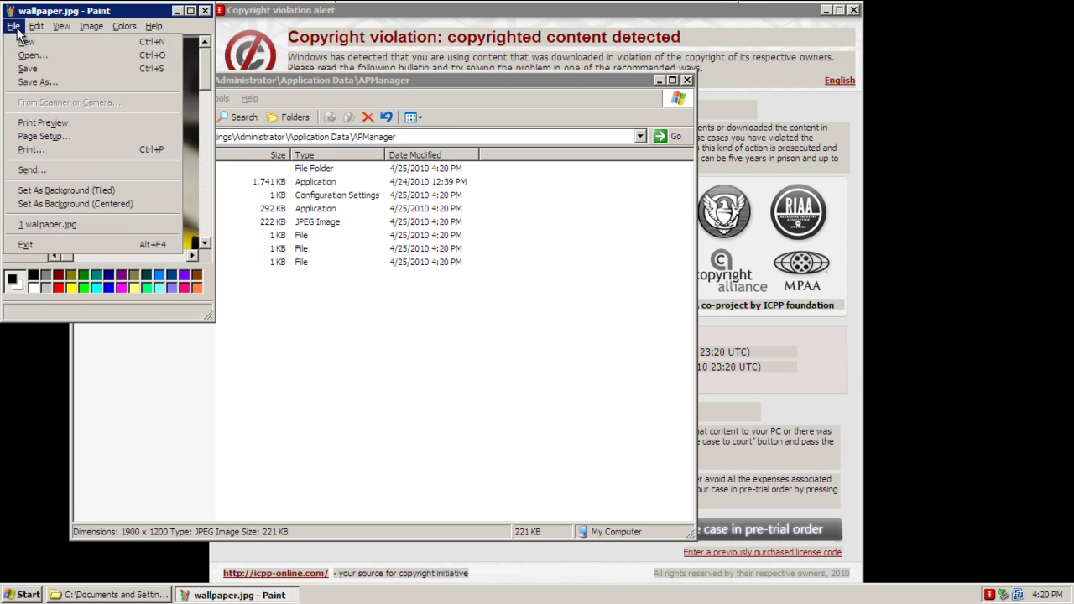
click(30, 82)
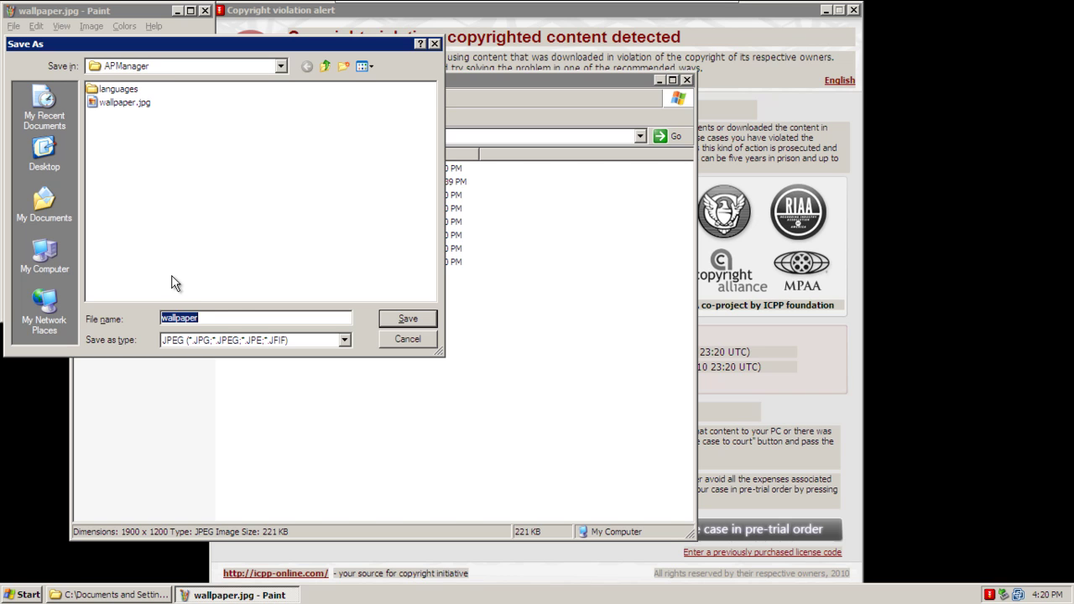
click(198, 318)
text(k)
key(Return)
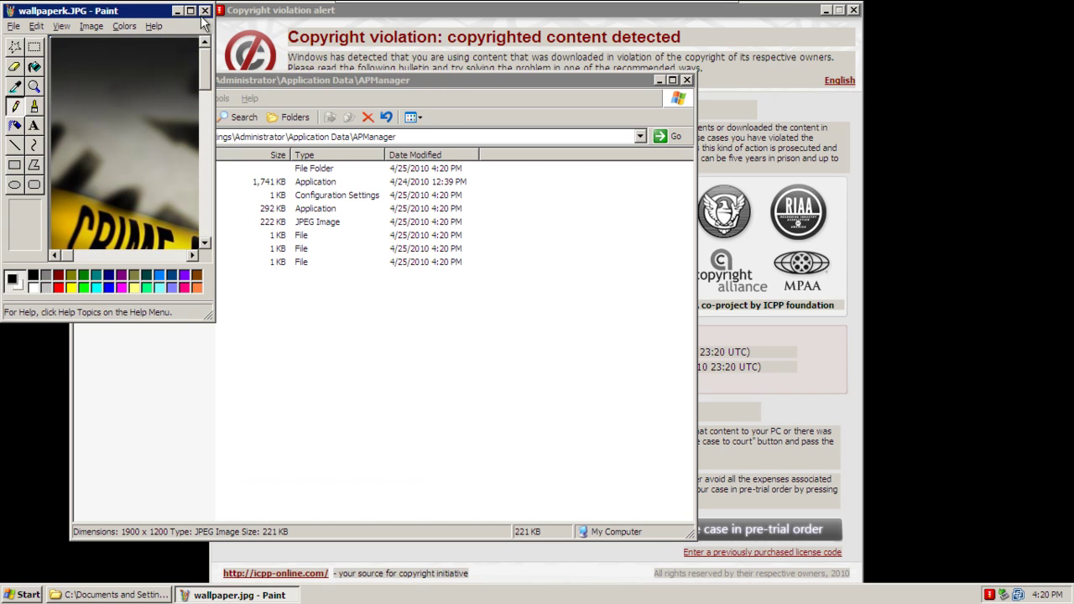
click(13, 26)
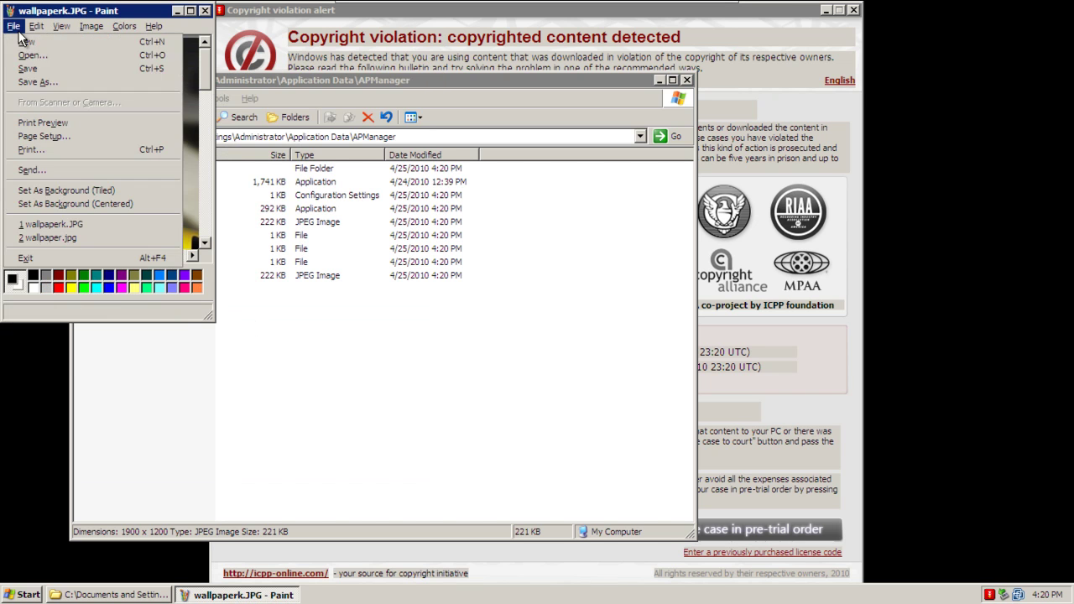
click(87, 203)
click(167, 188)
click(204, 11)
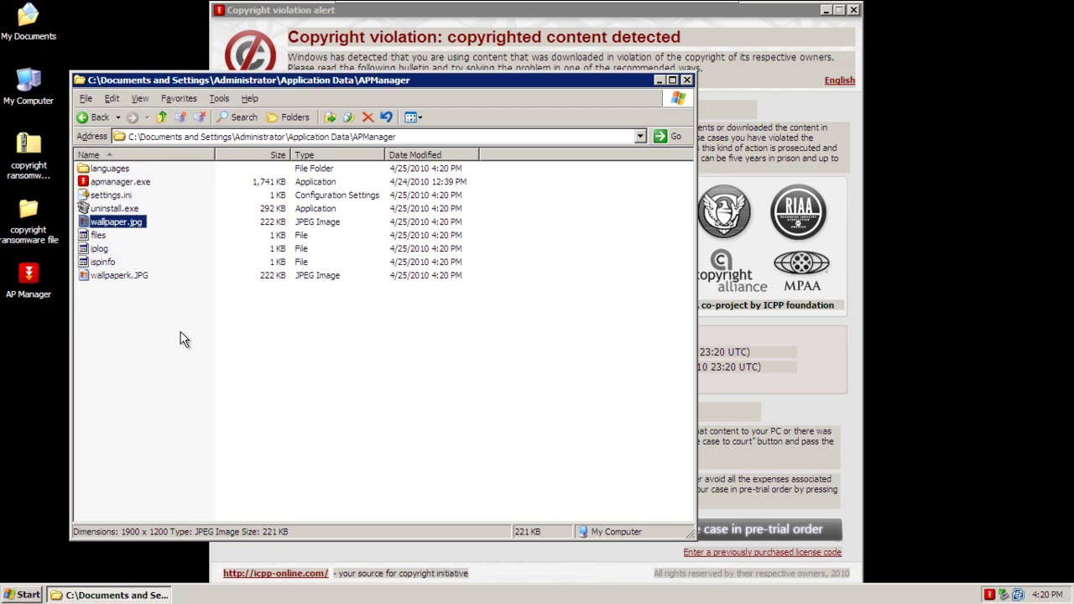
right_click(40, 373)
- In Display Properties' Desktop tab, choose APManager\wallpaper.jpg as the background
click(73, 484)
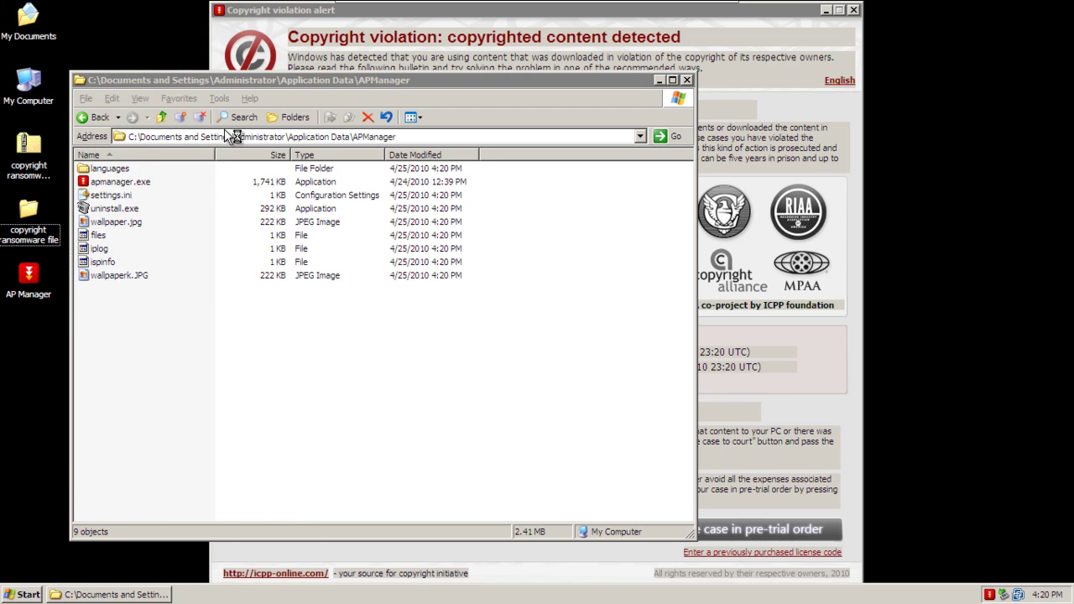
click(190, 154)
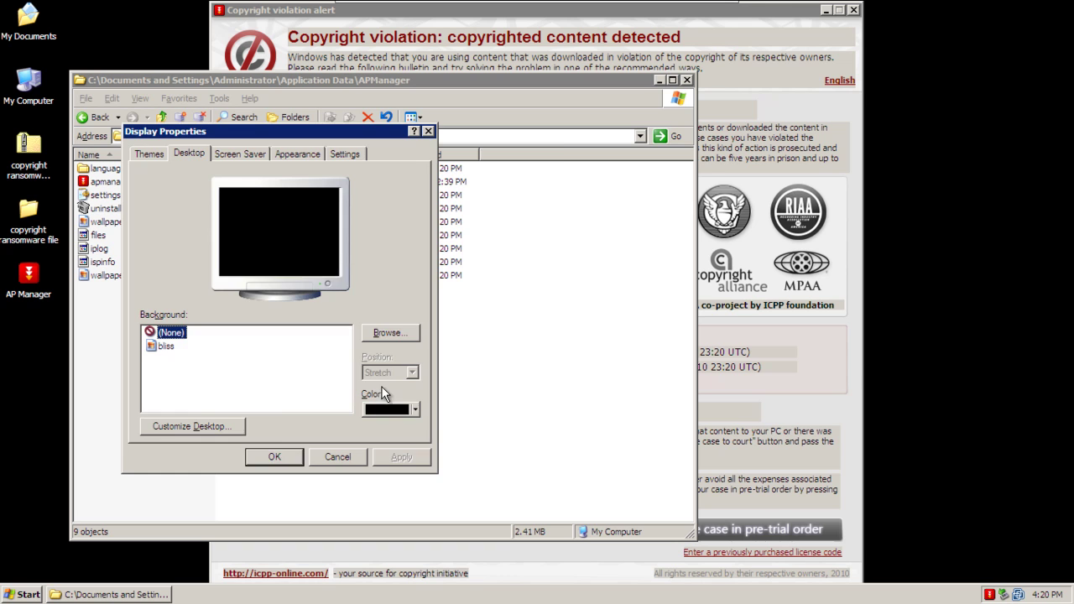
click(374, 338)
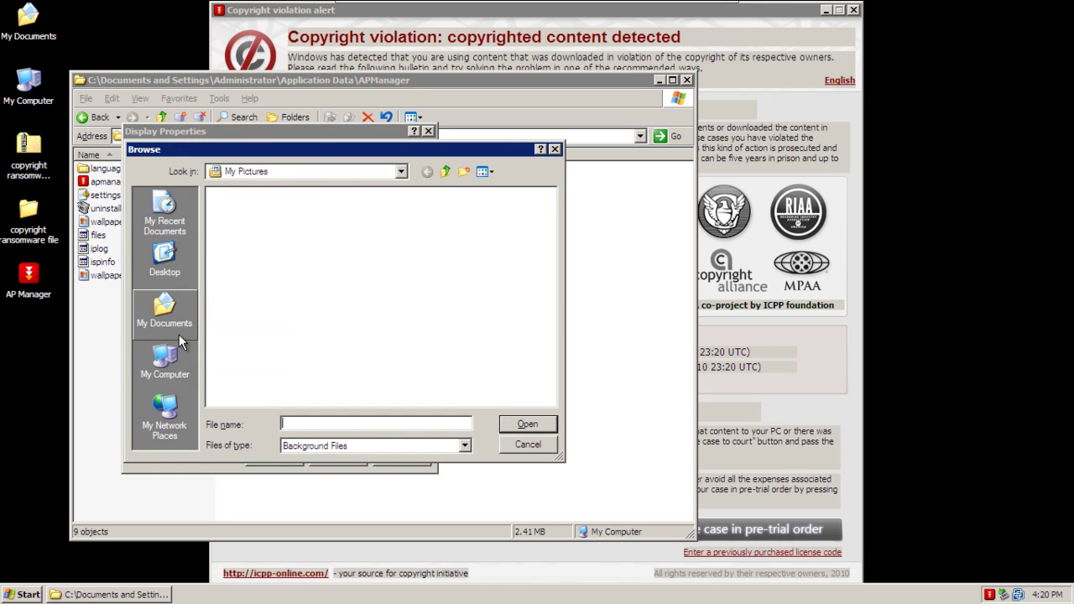
click(164, 360)
double_click(248, 207)
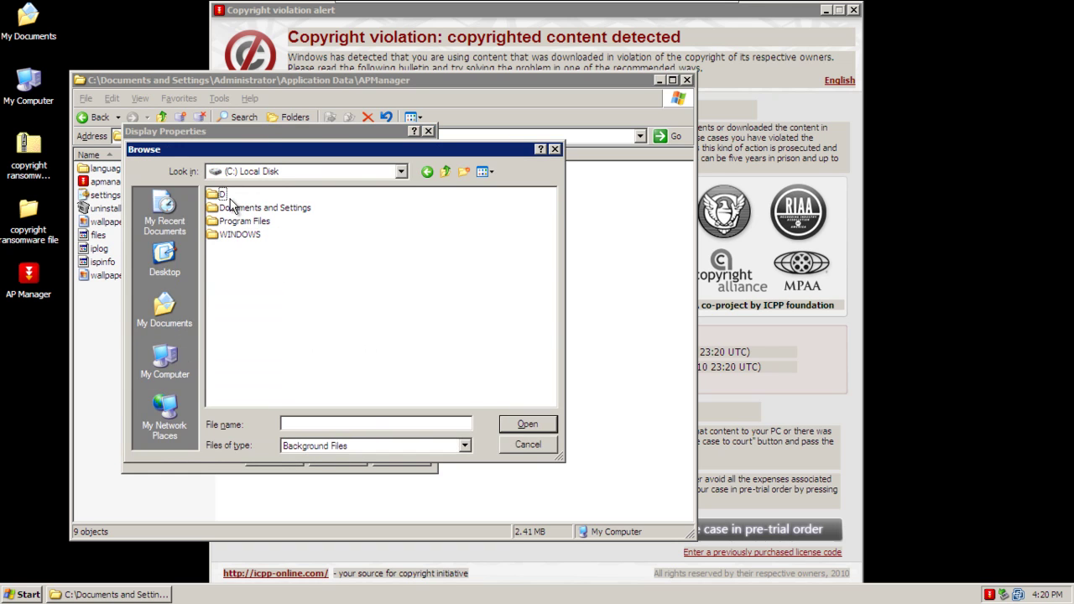
click(228, 220)
double_click(232, 207)
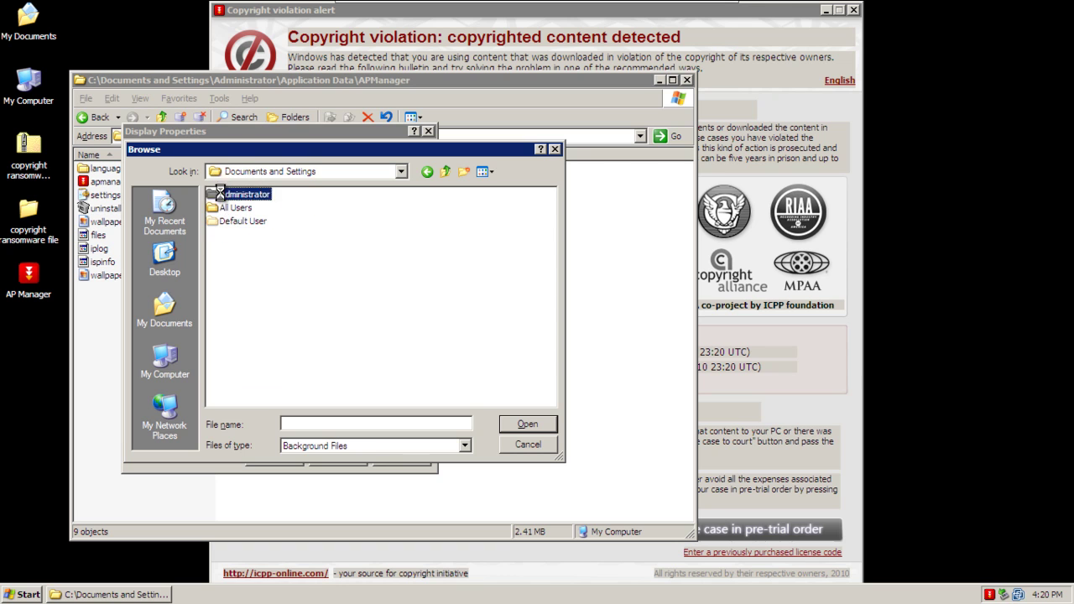
double_click(224, 196)
double_click(223, 198)
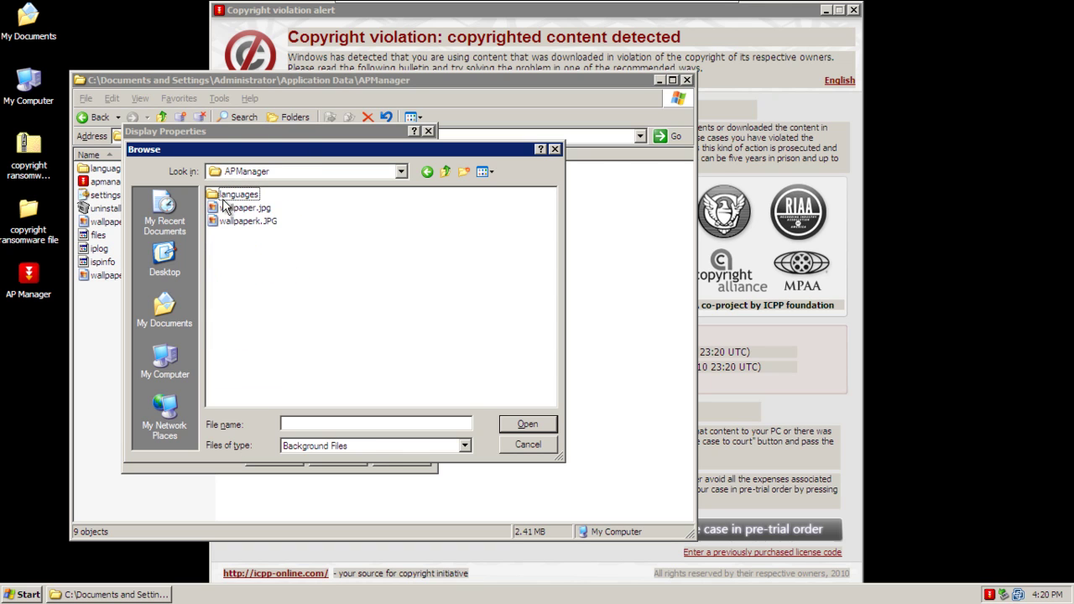
double_click(232, 219)
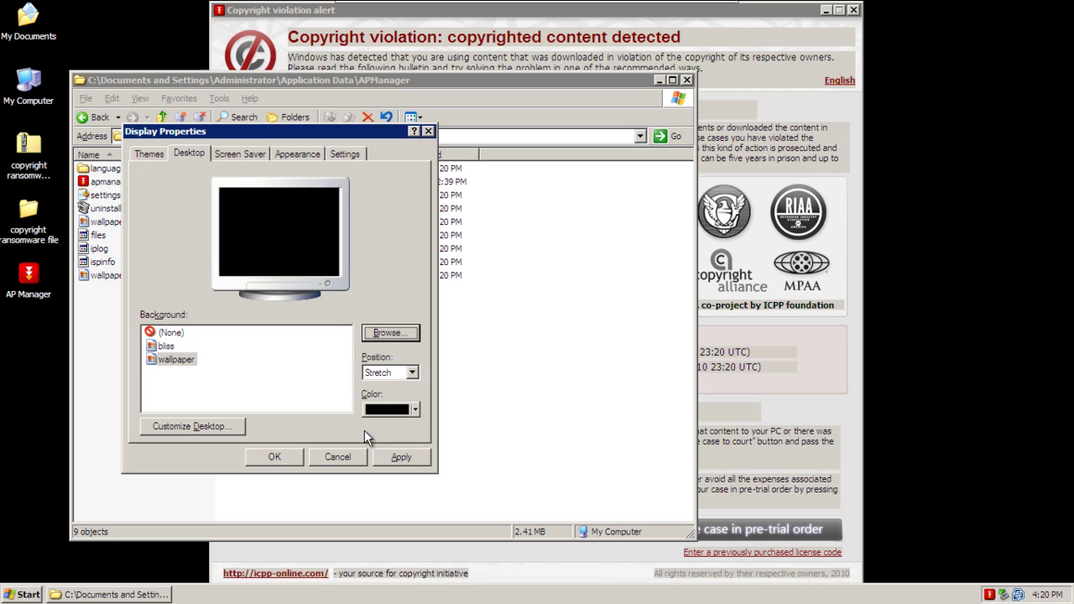
- Set the wallpaper position to Stretch and apply it
click(380, 372)
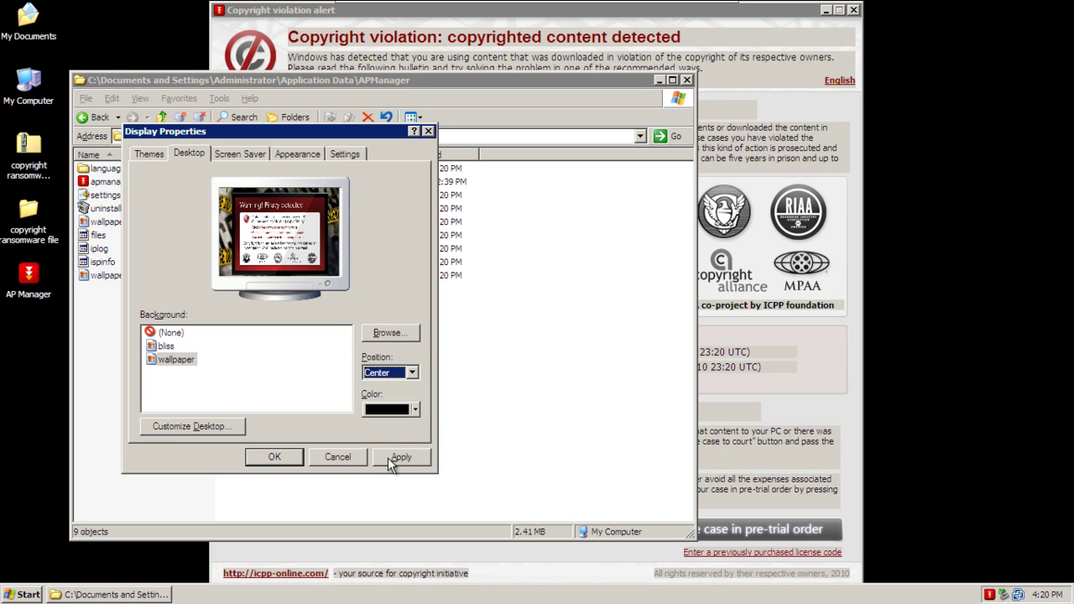
click(381, 373)
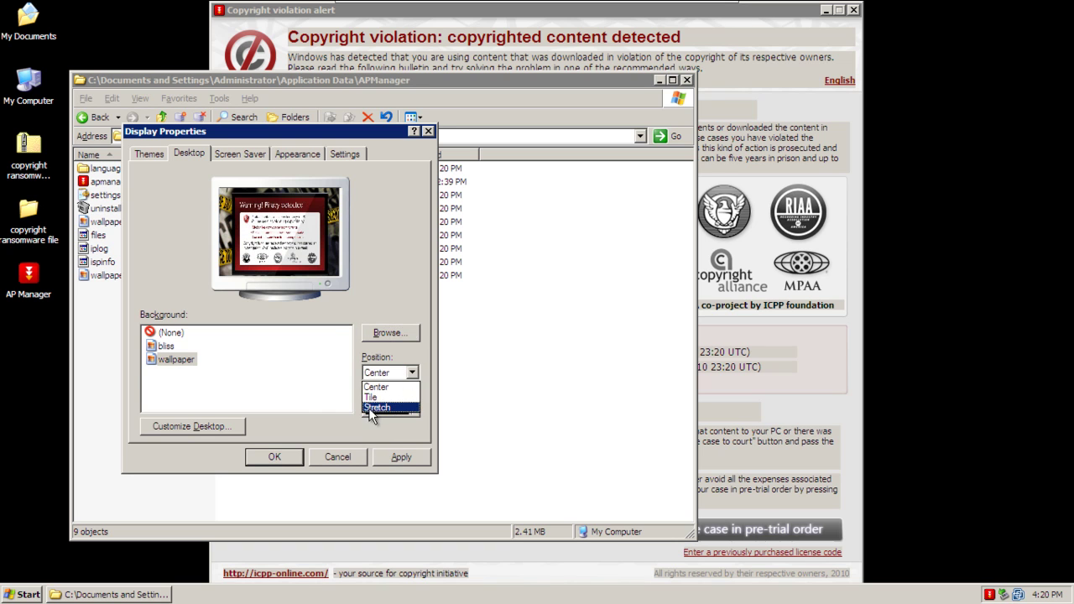
click(372, 409)
click(262, 459)
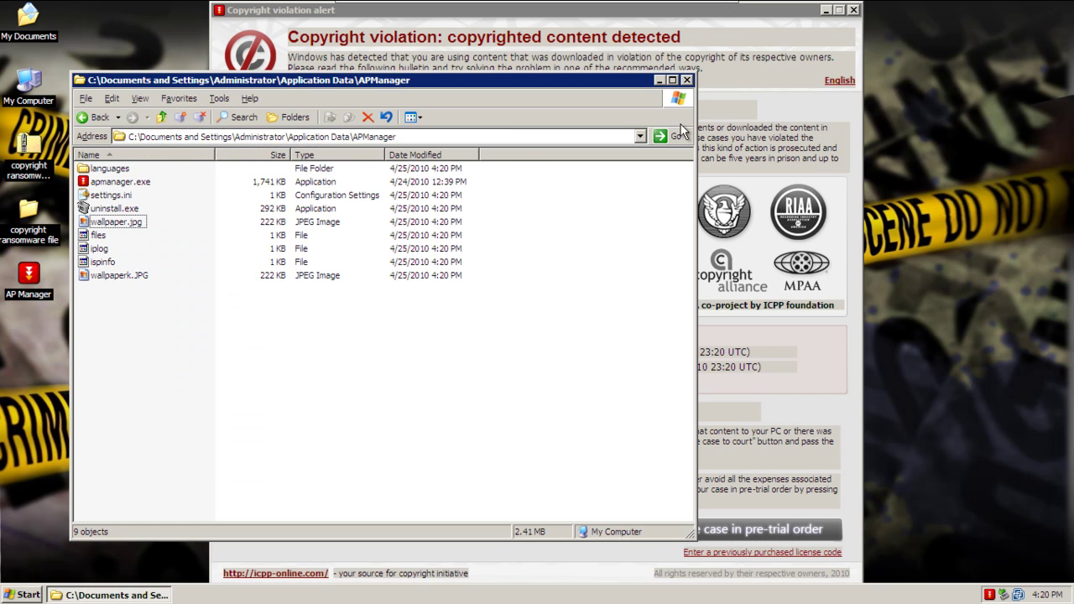
- Close the APManager folder and the Copyright violation alert, and move Recycle Bin to the lower-left desktop
click(687, 80)
click(827, 10)
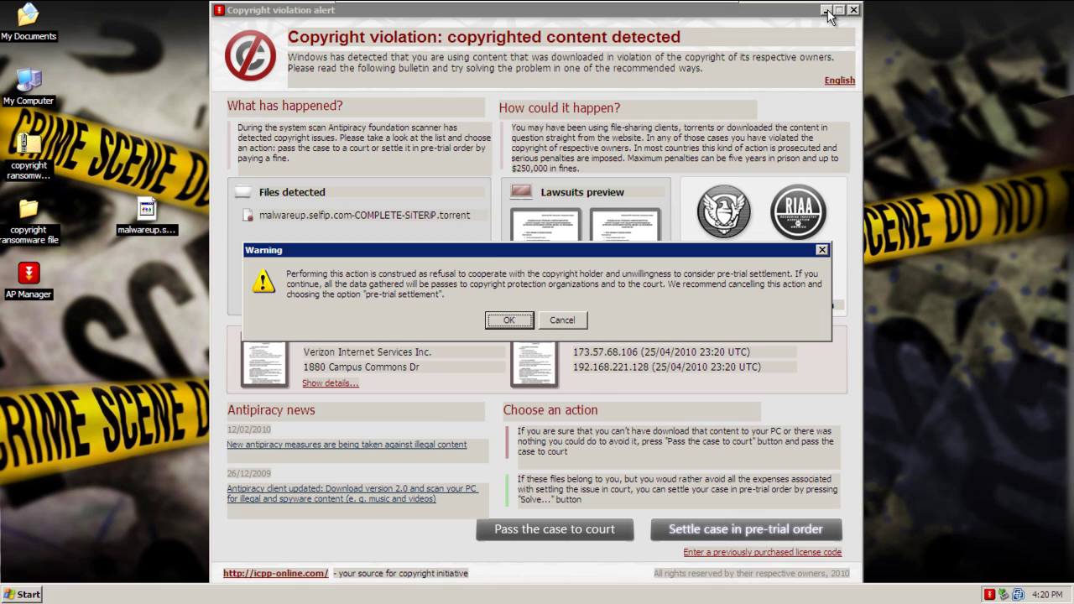
click(506, 319)
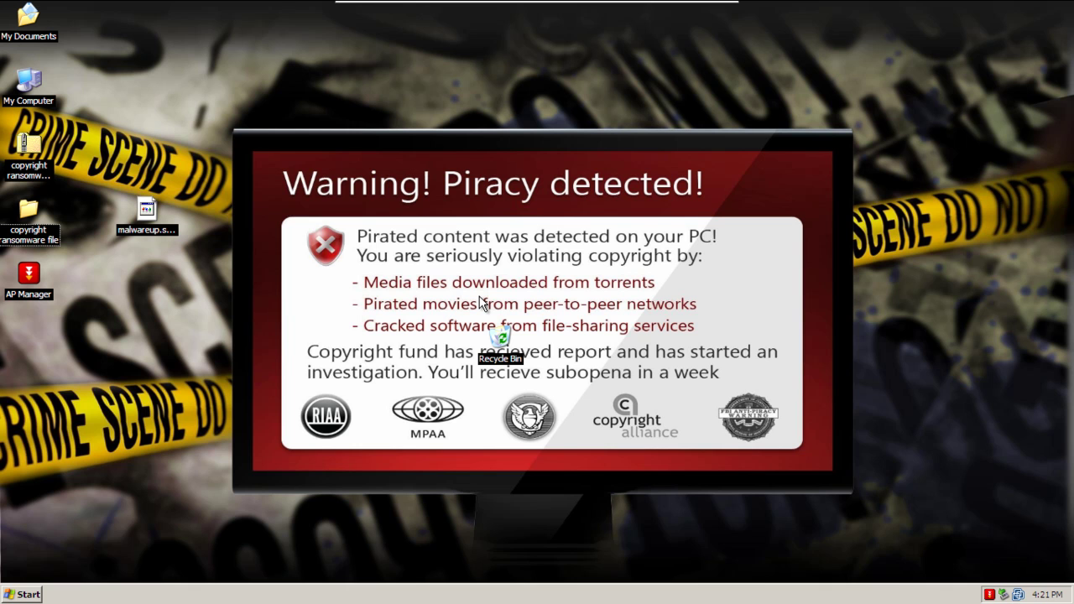
drag(501, 339, 144, 464)
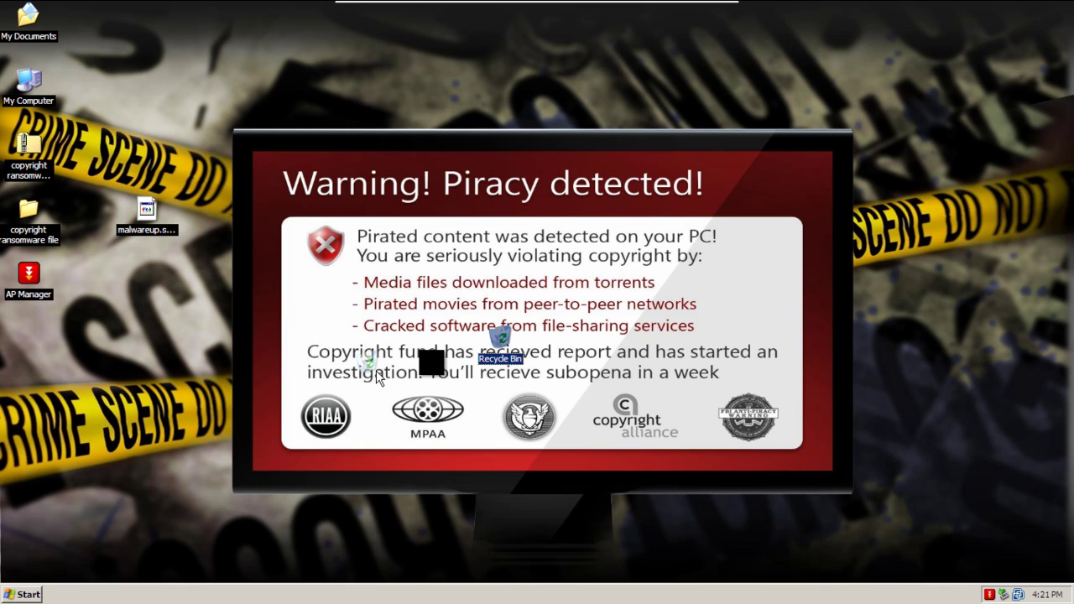
click(356, 429)
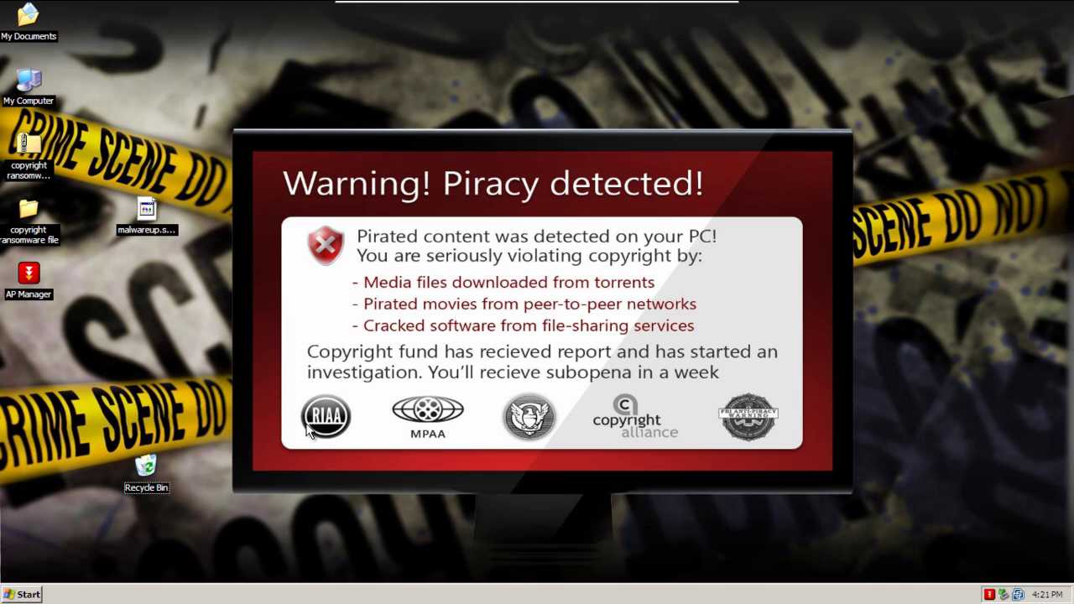